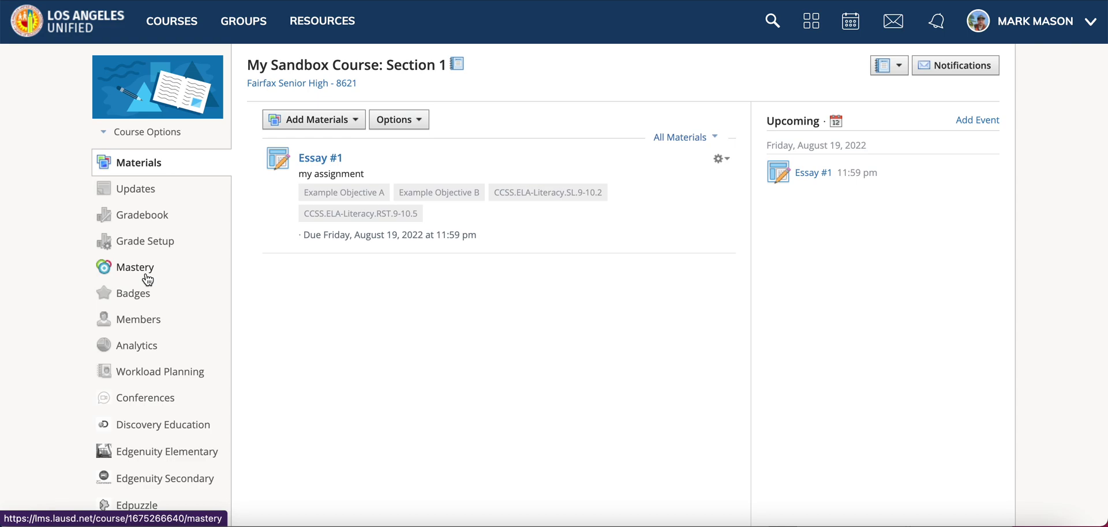
# - Open the Mastery page from the sandbox course's left navigation
pyautogui.scroll(-2, 153, 288)
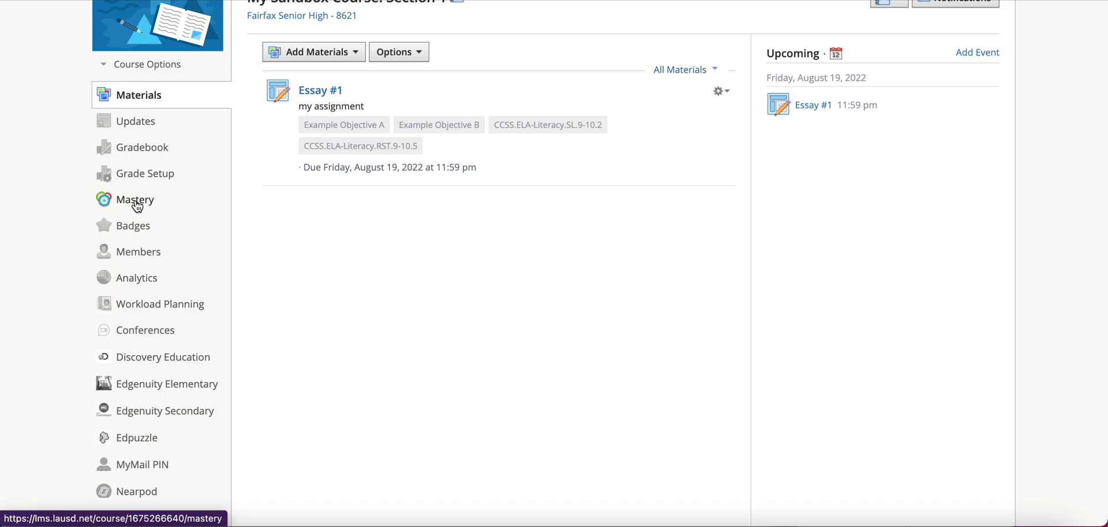
pyautogui.click(137, 202)
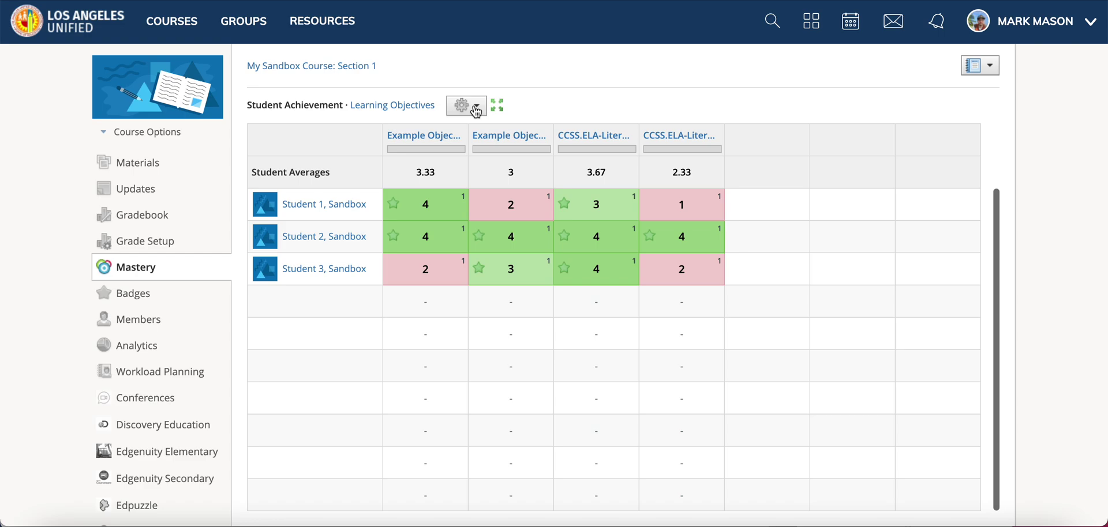
# - Open the gear menu beside Student Achievement · Learning Objectives
pyautogui.click(476, 111)
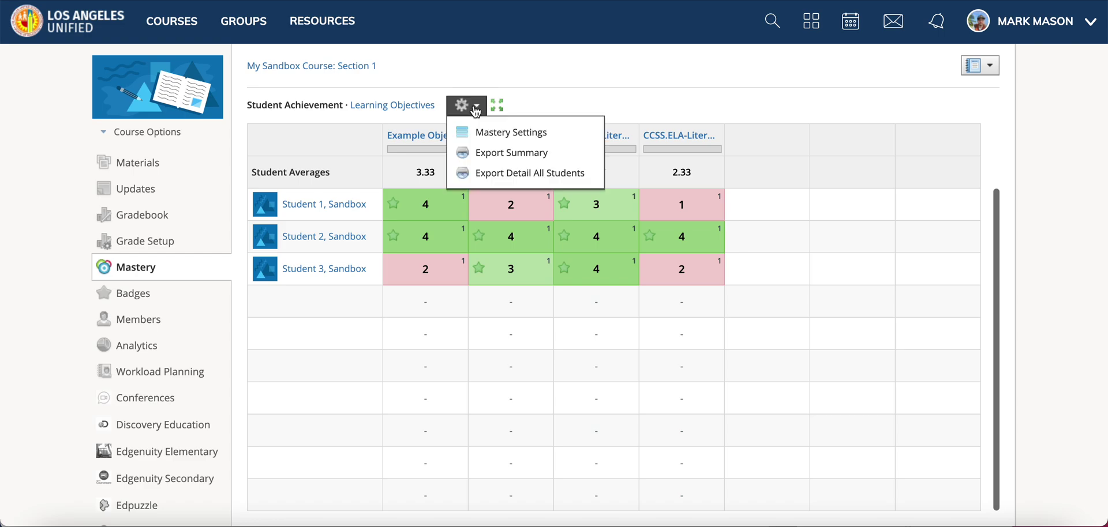
# - Open Mastery Settings and view the mastery scale list, which currently shows EGI
pyautogui.click(517, 144)
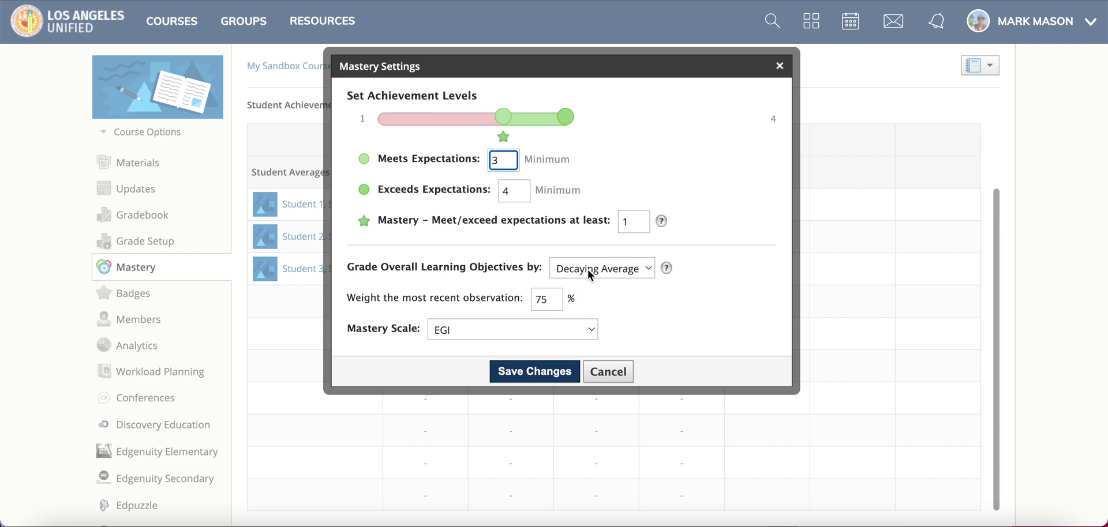
pyautogui.click(563, 327)
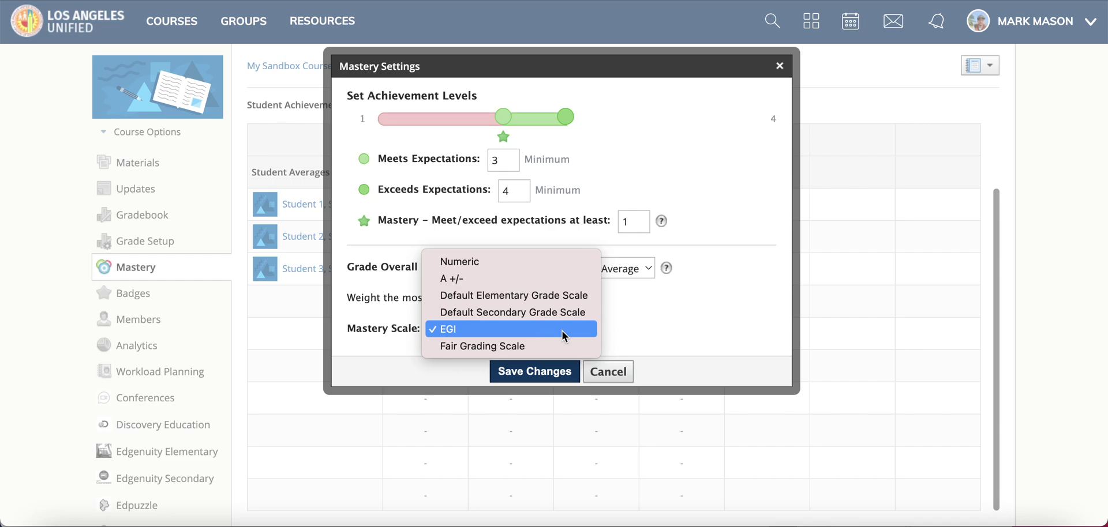
# - Switch the mastery scale to Numeric and raise Exceeds Expectations to 62
pyautogui.click(669, 196)
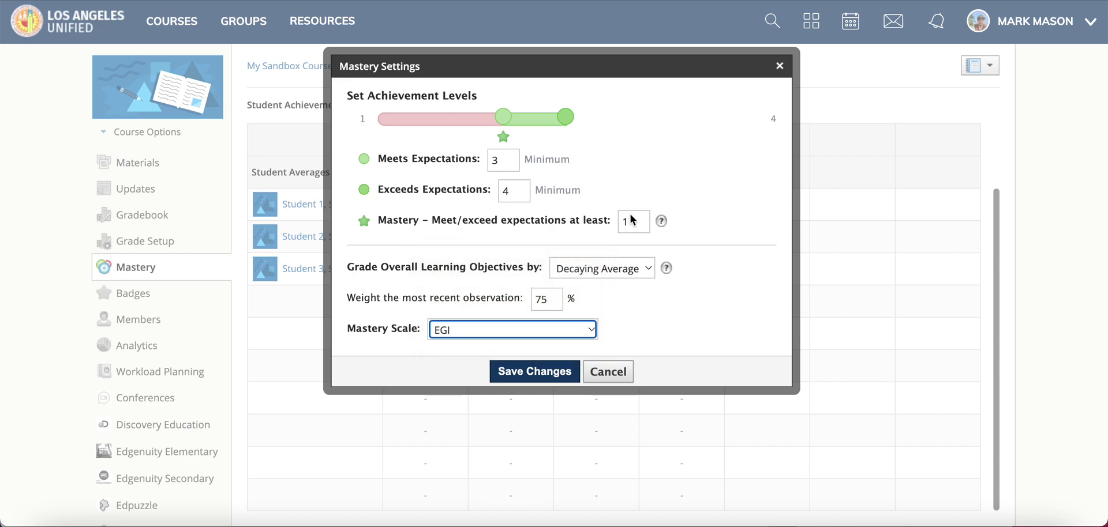
pyautogui.click(502, 327)
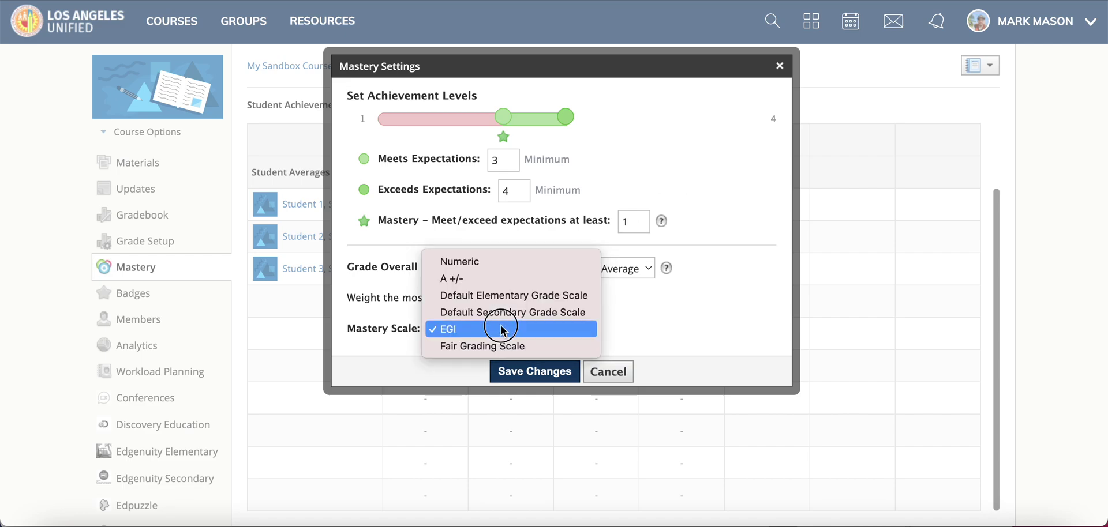
pyautogui.click(501, 262)
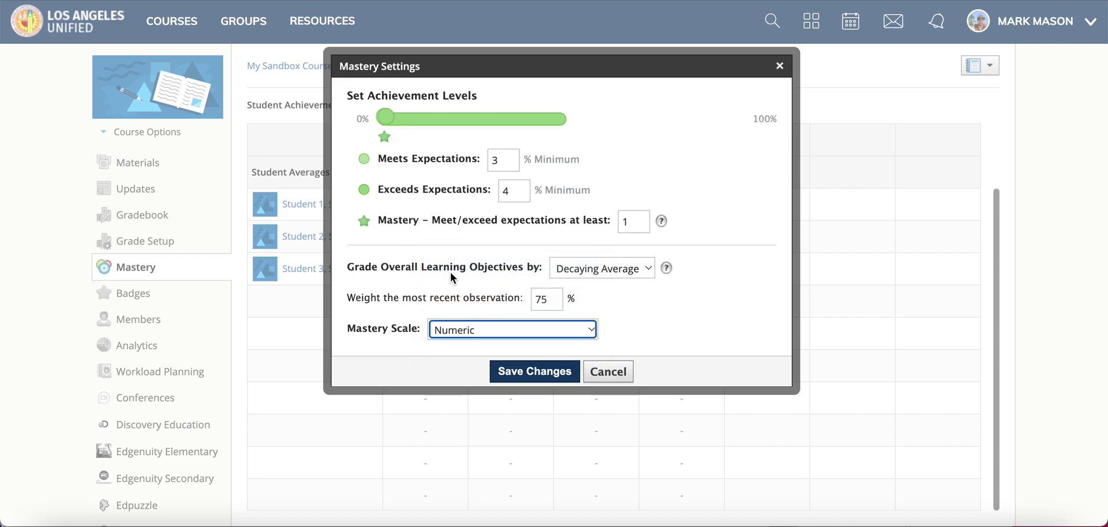
pyautogui.moveTo(392, 123); pyautogui.dragTo(499, 123)
# - Try the Default Secondary Grade Scale, then set the mastery scale back to EGI
pyautogui.click(552, 331)
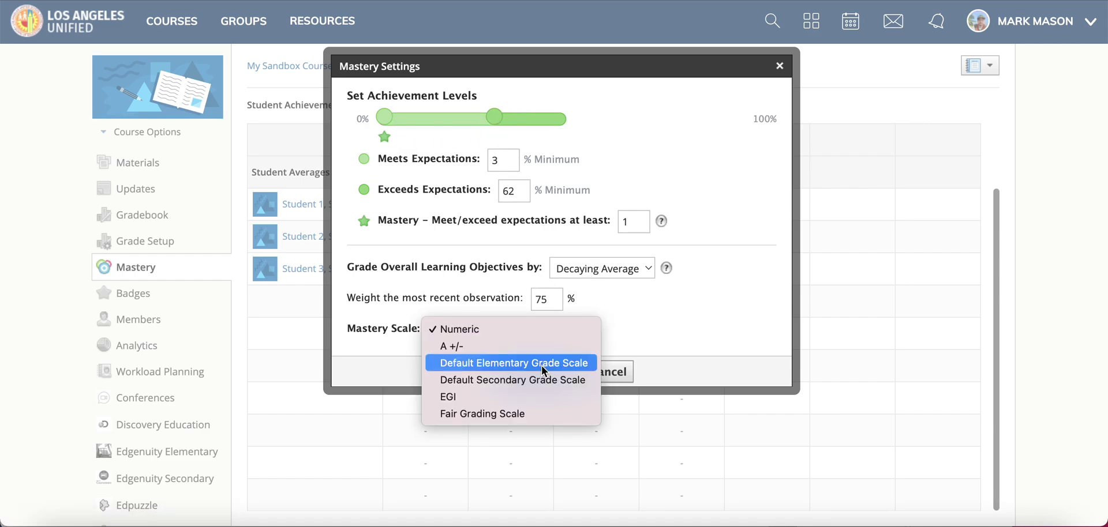
pyautogui.click(545, 381)
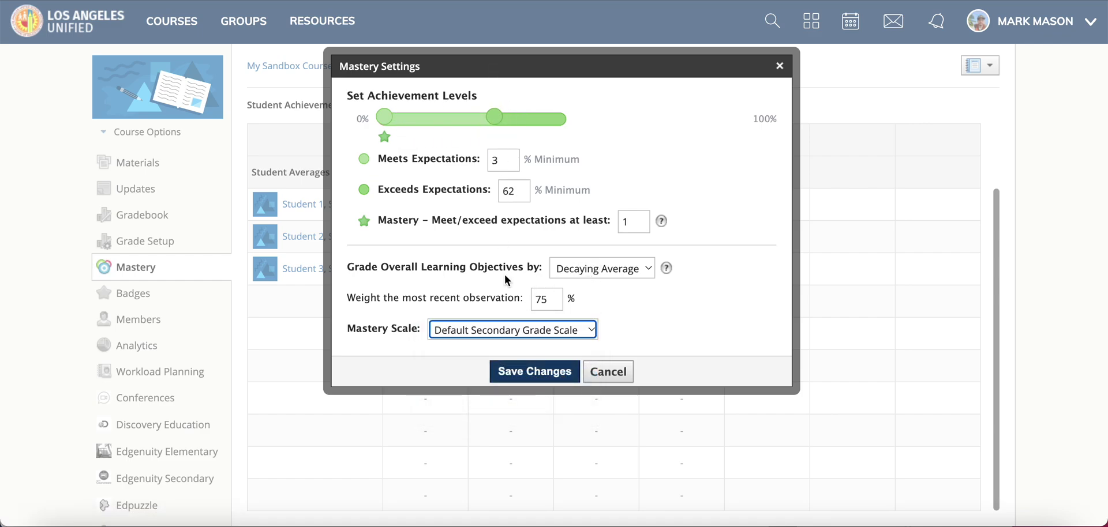
pyautogui.click(494, 332)
pyautogui.click(488, 353)
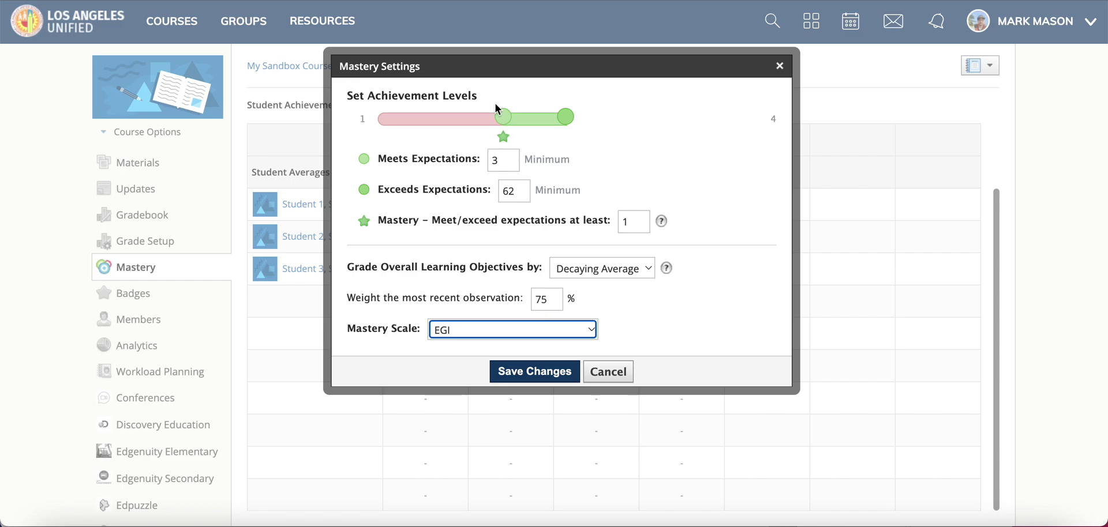
# - Set Meets Expectations to 3 and Exceeds to 4, keeping the mastery minimum at 1 observation
pyautogui.moveTo(502, 117)
pyautogui.mouseDown()
pyautogui.moveTo(442, 120)
pyautogui.moveTo(524, 119)
pyautogui.moveTo(448, 117)
pyautogui.moveTo(506, 120)
pyautogui.mouseUp()
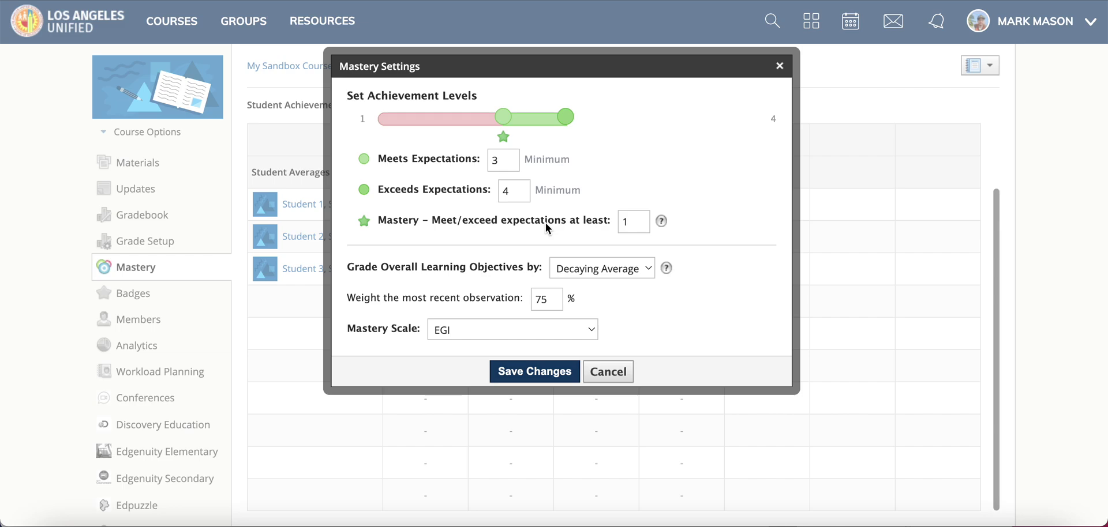
pyautogui.moveTo(447, 225); pyautogui.dragTo(571, 225)
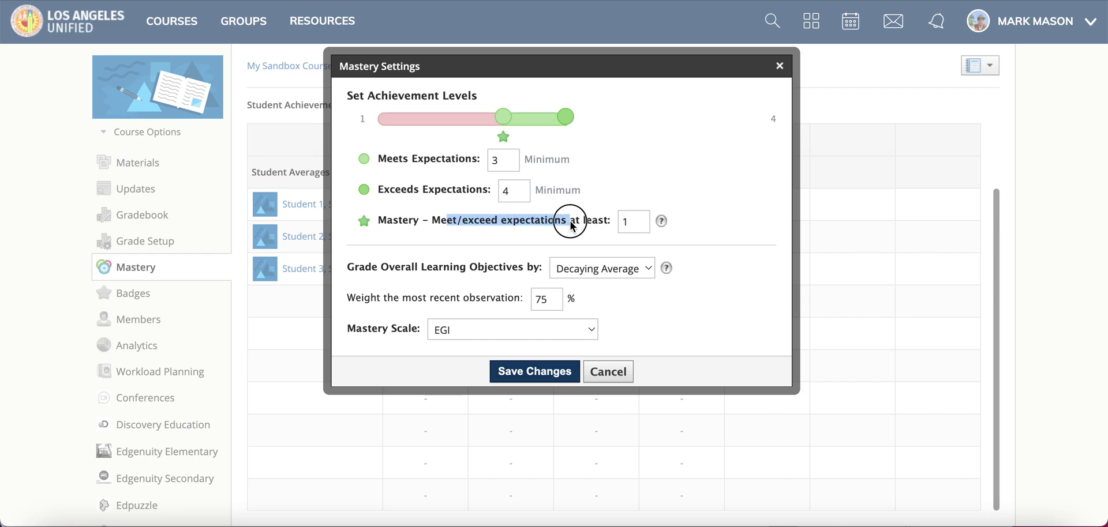
pyautogui.click(626, 223)
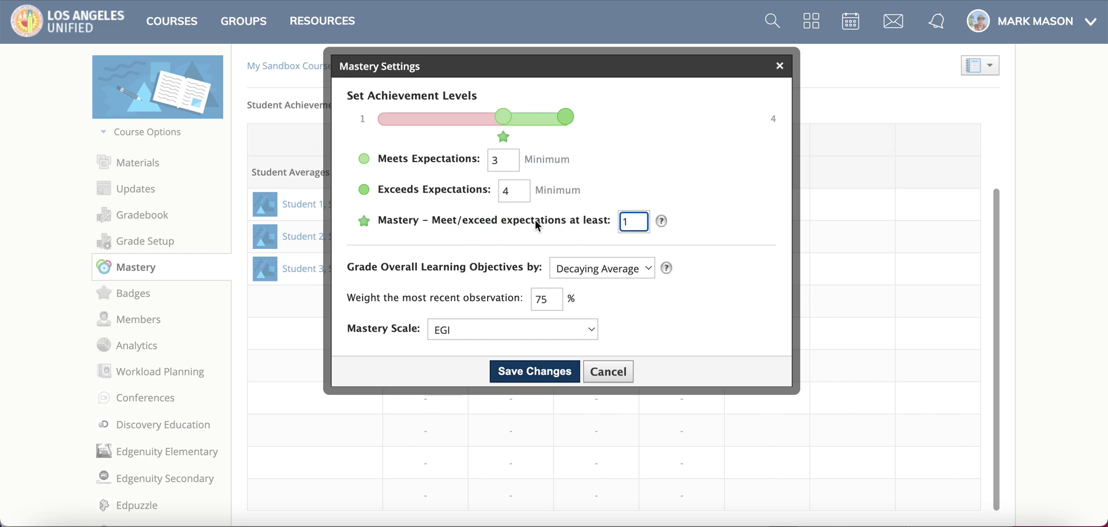
pyautogui.doubleClick(626, 224)
pyautogui.click(664, 161)
pyautogui.click(615, 272)
pyautogui.click(615, 272)
pyautogui.click(614, 272)
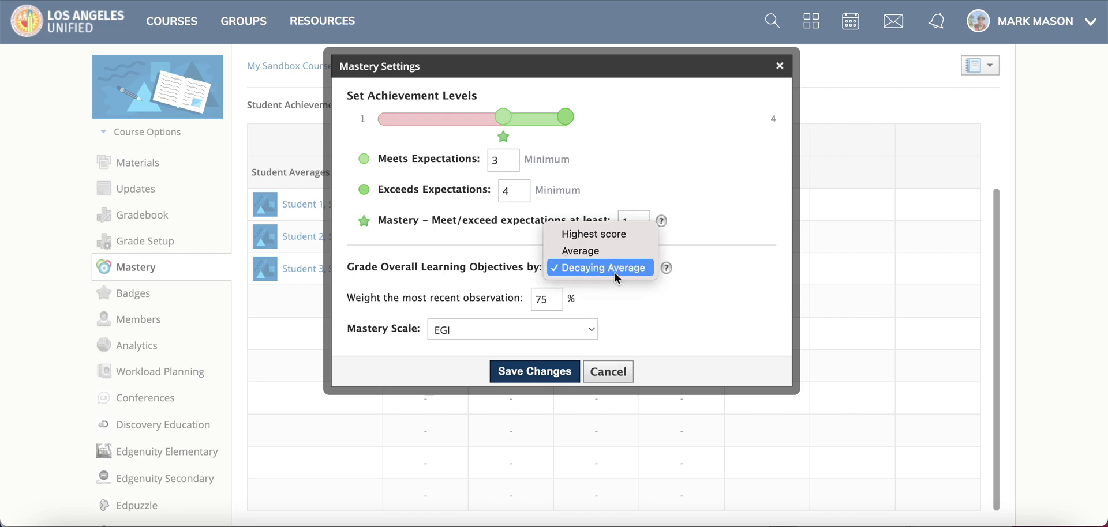
pyautogui.click(613, 233)
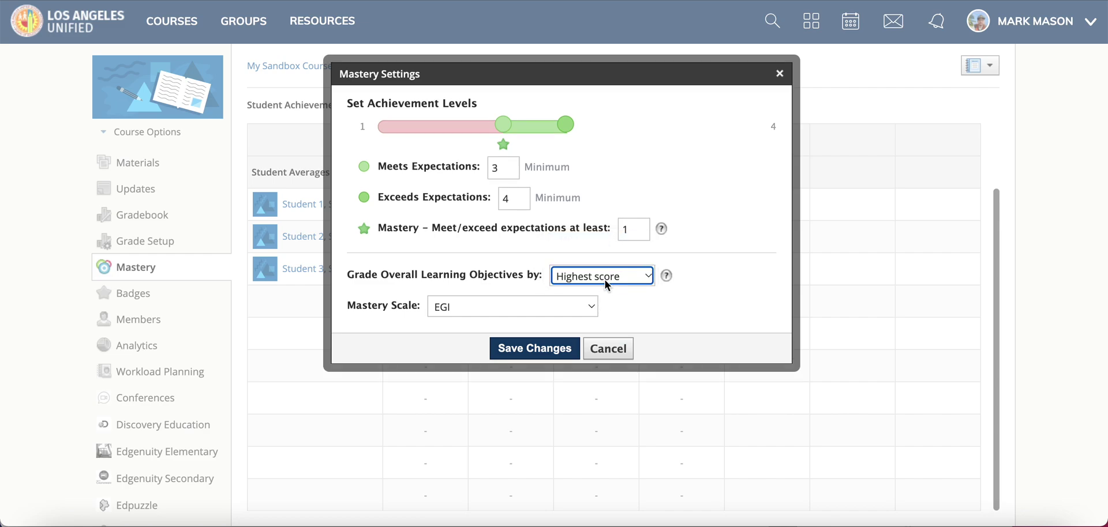
pyautogui.click(605, 278)
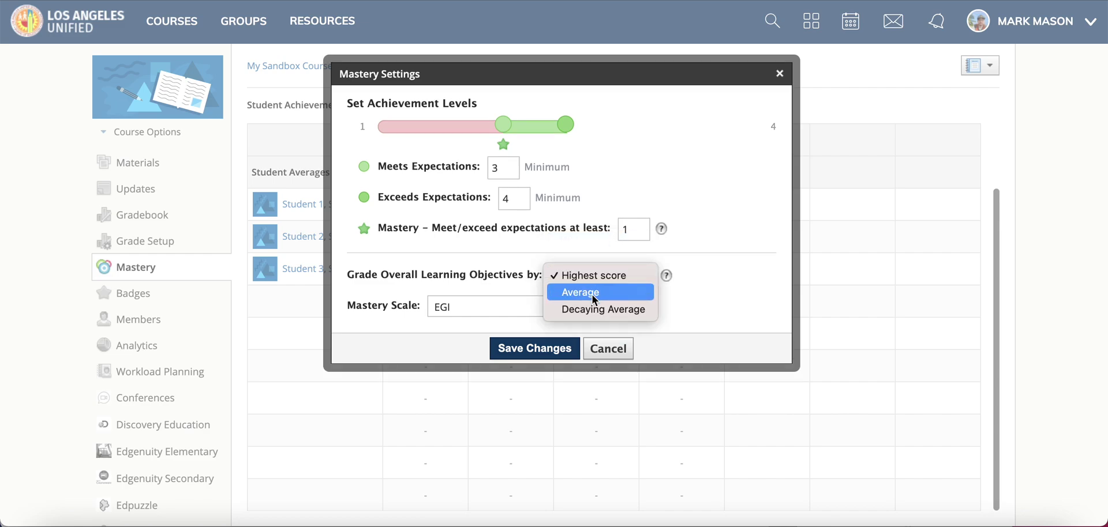
pyautogui.click(594, 295)
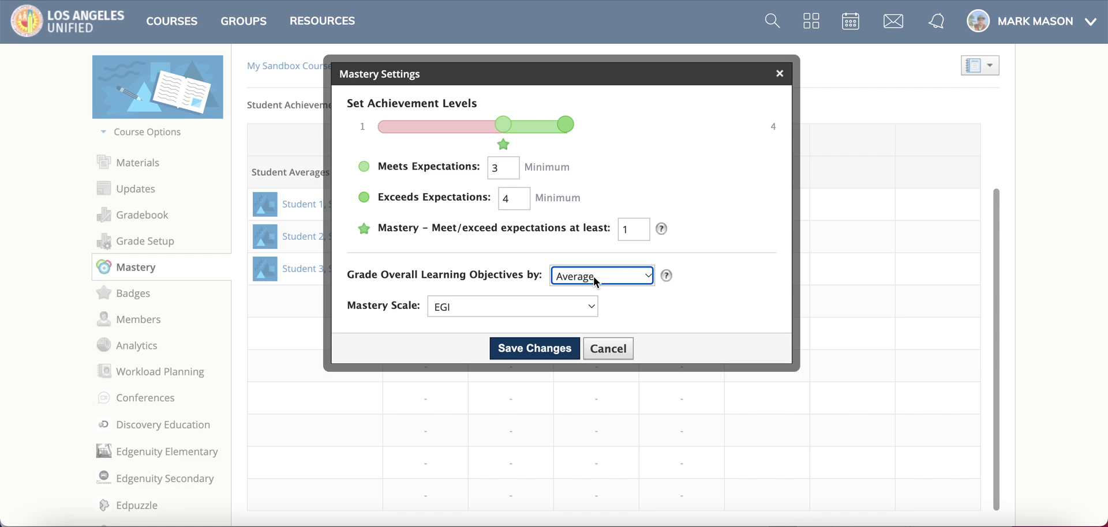
pyautogui.click(595, 278)
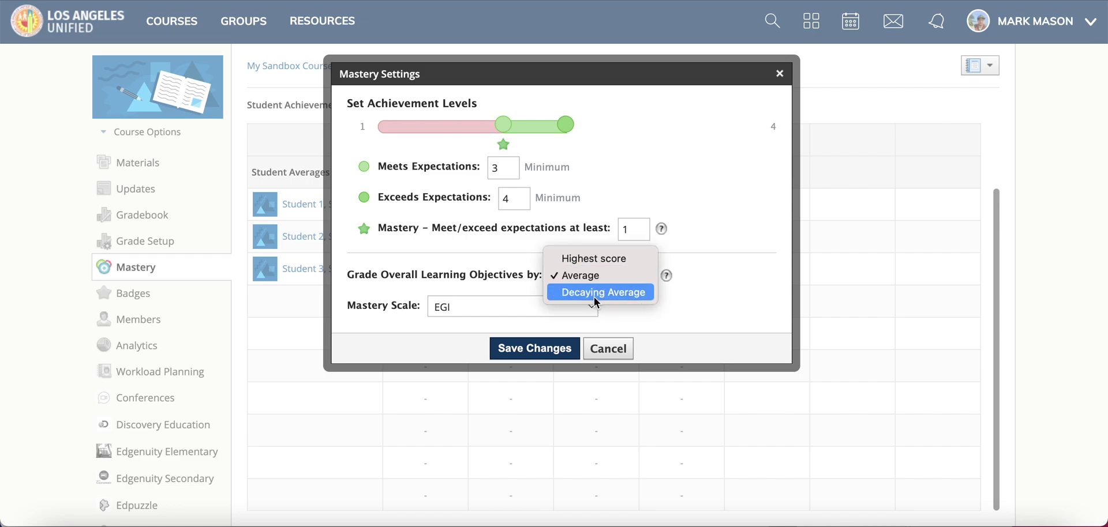
pyautogui.click(596, 292)
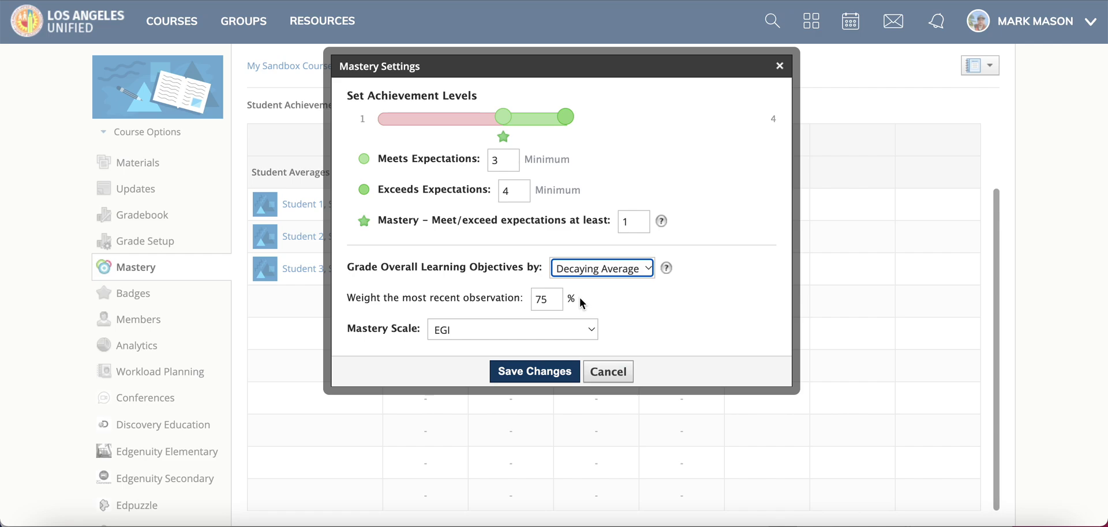
pyautogui.click(552, 299)
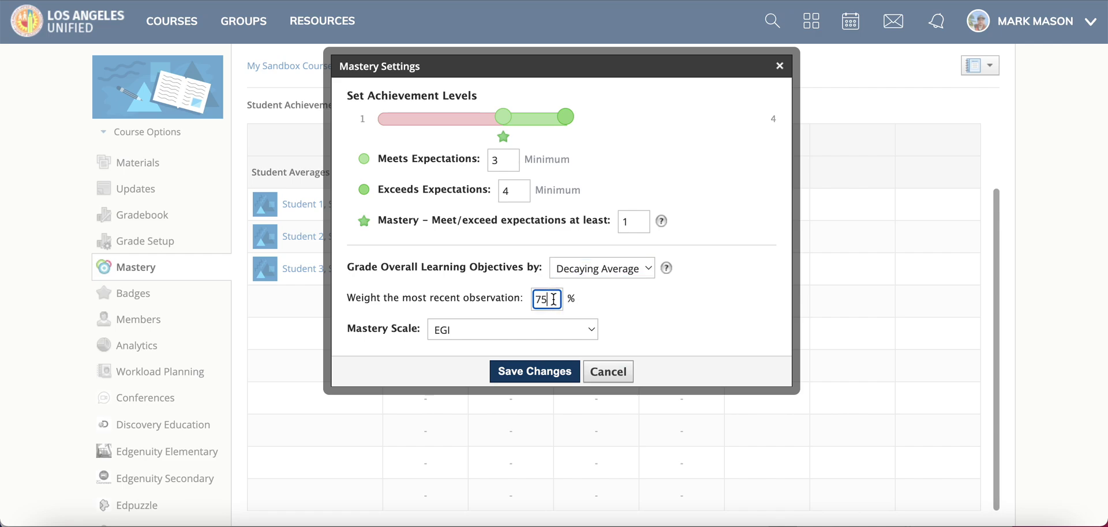
pyautogui.doubleClick(553, 299)
pyautogui.write('99')
pyautogui.click(698, 299)
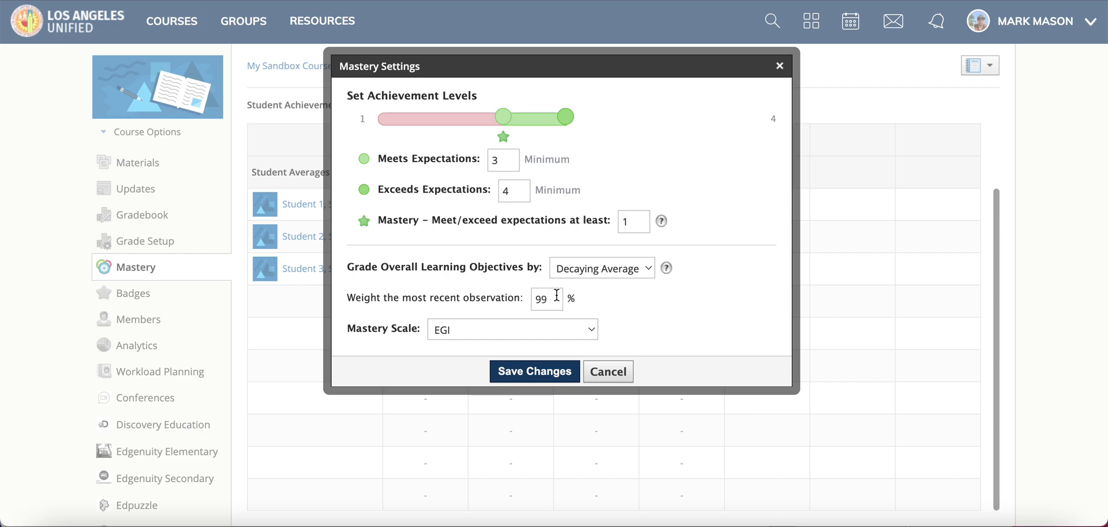
pyautogui.doubleClick(545, 299)
pyautogui.write('50')
pyautogui.click(639, 328)
pyautogui.doubleClick(545, 299)
pyautogui.write('0')
pyautogui.click(554, 301)
pyautogui.press('BackSpace')
pyautogui.write('75')
pyautogui.click(668, 324)
pyautogui.moveTo(668, 267)
pyautogui.moveTo(662, 217)
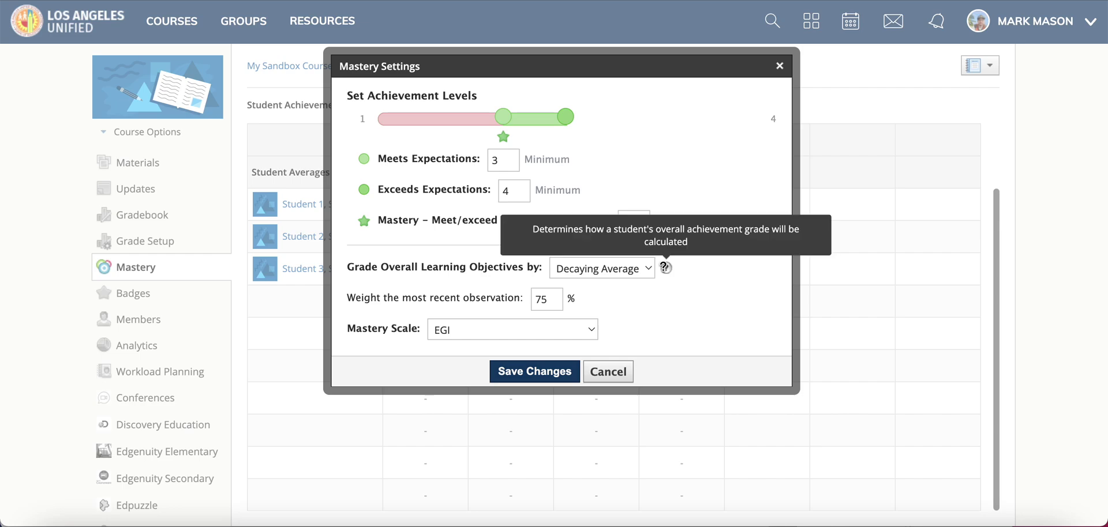
pyautogui.click(541, 373)
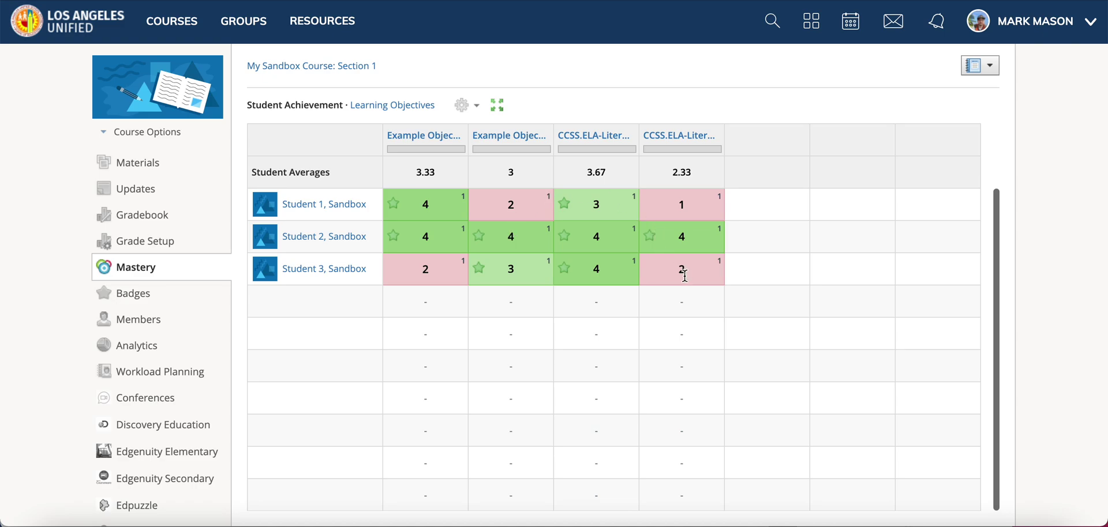
# - Grade overall learning objectives by Highest Score and save the mastery settings
pyautogui.click(465, 105)
pyautogui.click(478, 128)
pyautogui.click(580, 268)
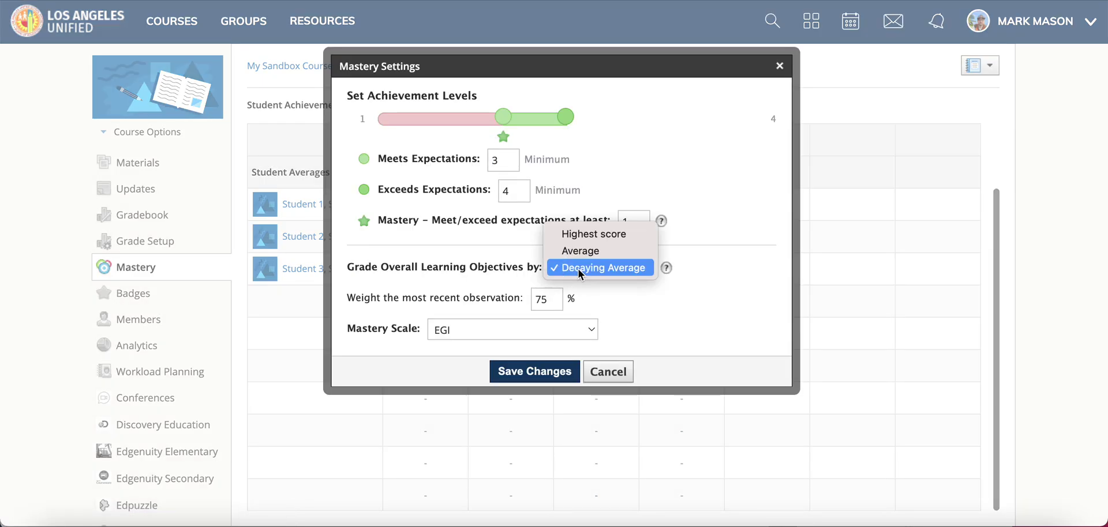
pyautogui.click(591, 236)
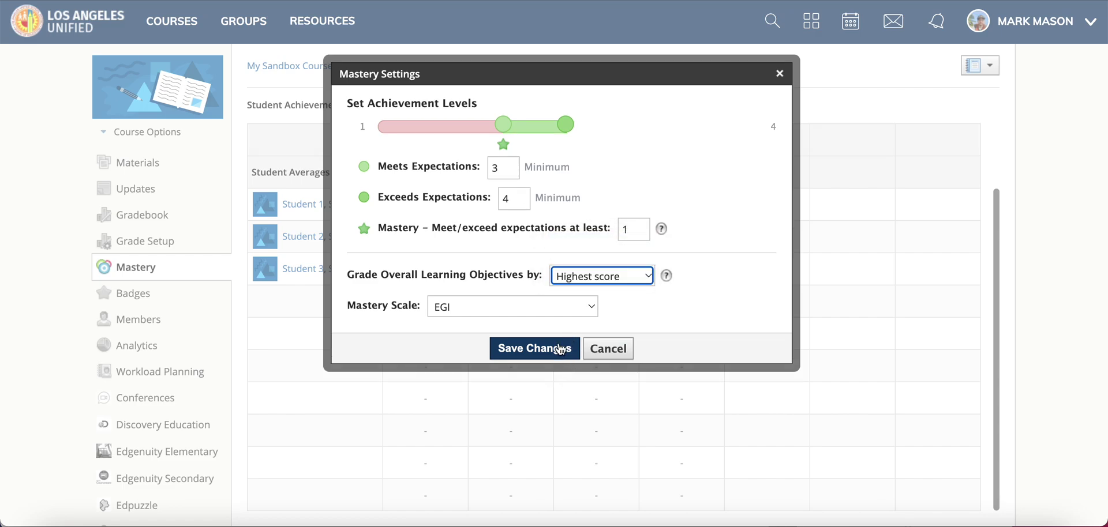
pyautogui.click(558, 348)
# - Change overall objective grading to Decaying Average and save, updating the grid to 3.33, 3, 3.67, 2.33
pyautogui.click(462, 107)
pyautogui.click(487, 133)
pyautogui.click(635, 276)
pyautogui.click(649, 294)
pyautogui.click(600, 280)
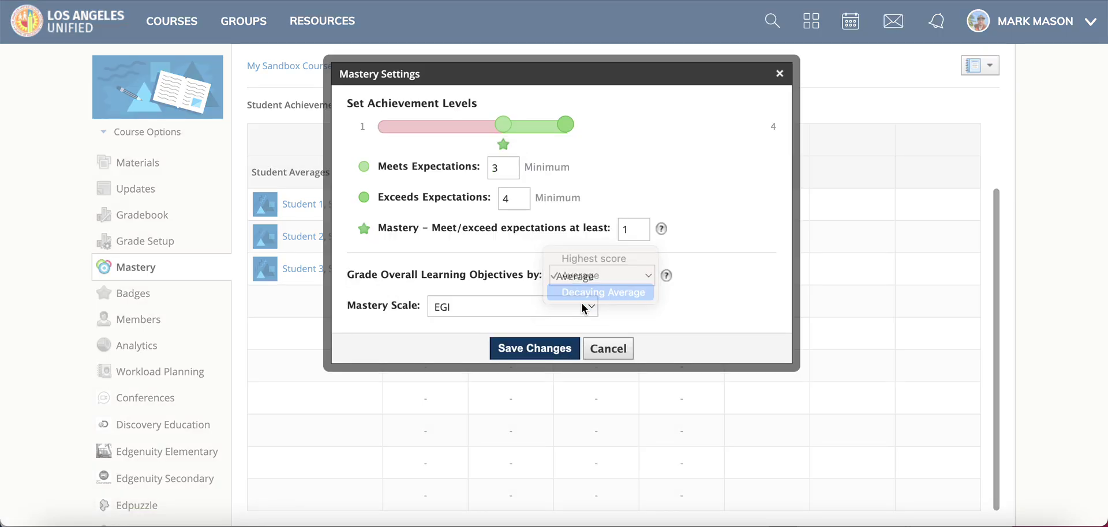
pyautogui.click(582, 293)
pyautogui.click(542, 372)
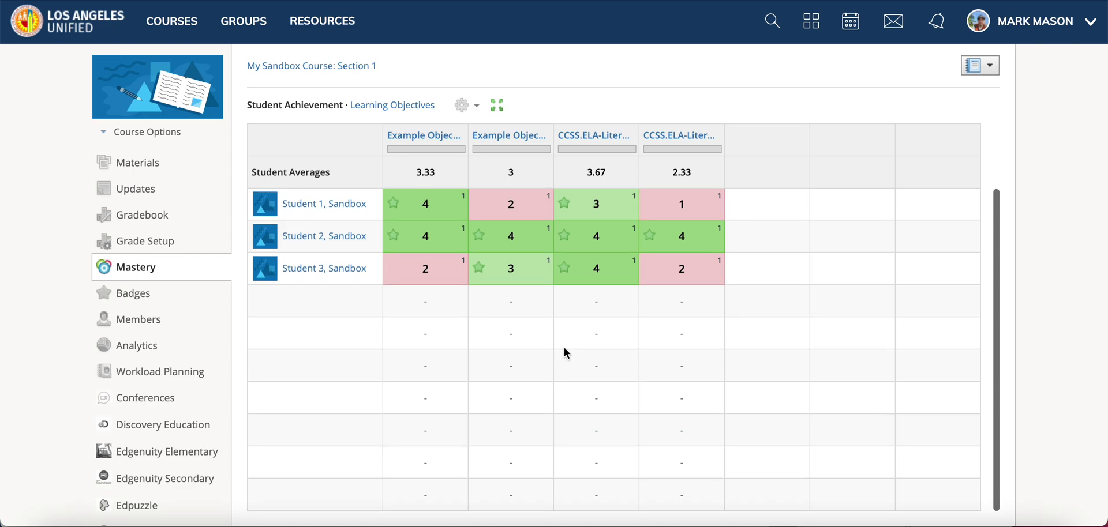
pyautogui.scroll(-1, 626, 241)
pyautogui.scroll(-2, 626, 242)
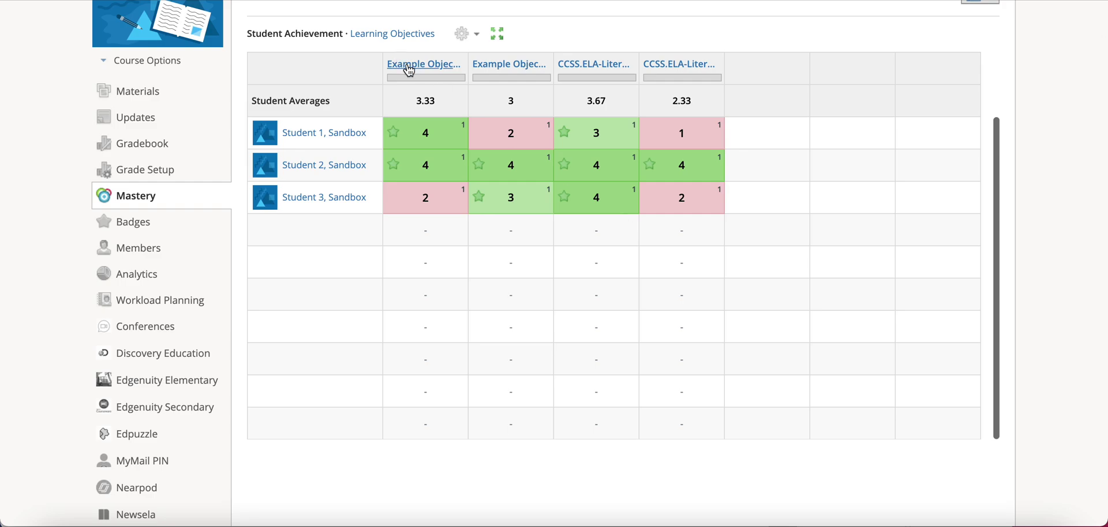
pyautogui.moveTo(410, 70)
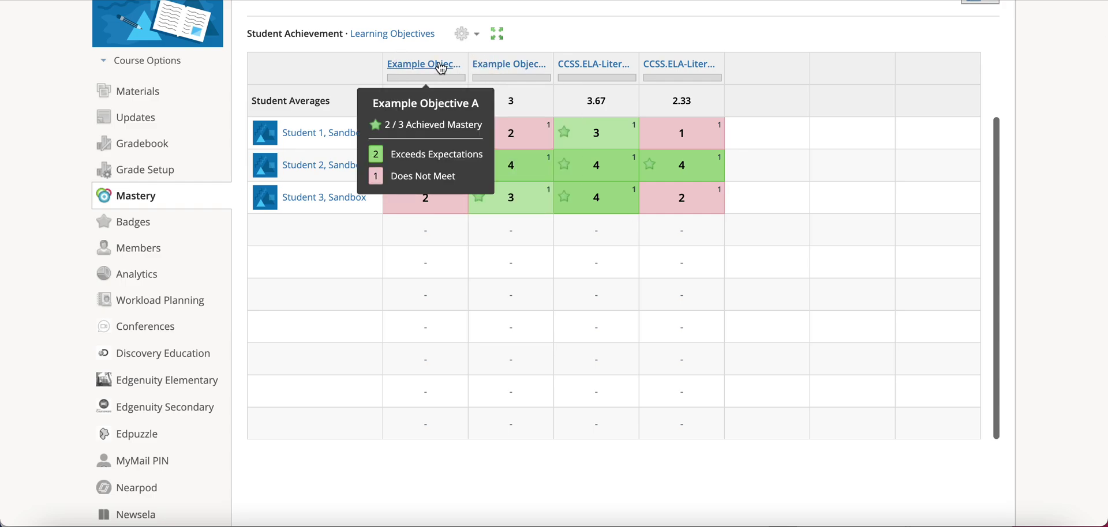
pyautogui.moveTo(502, 72)
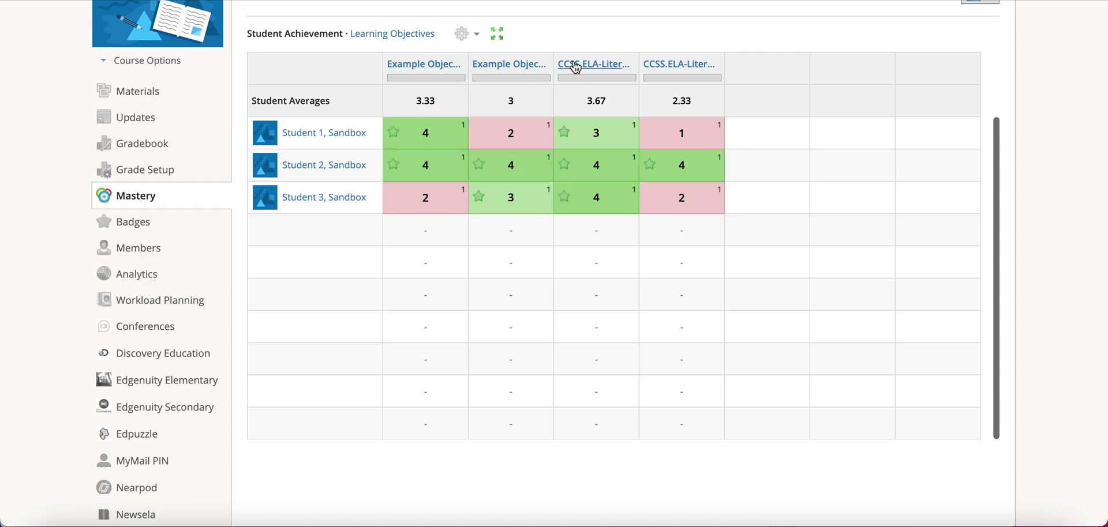
pyautogui.moveTo(576, 68)
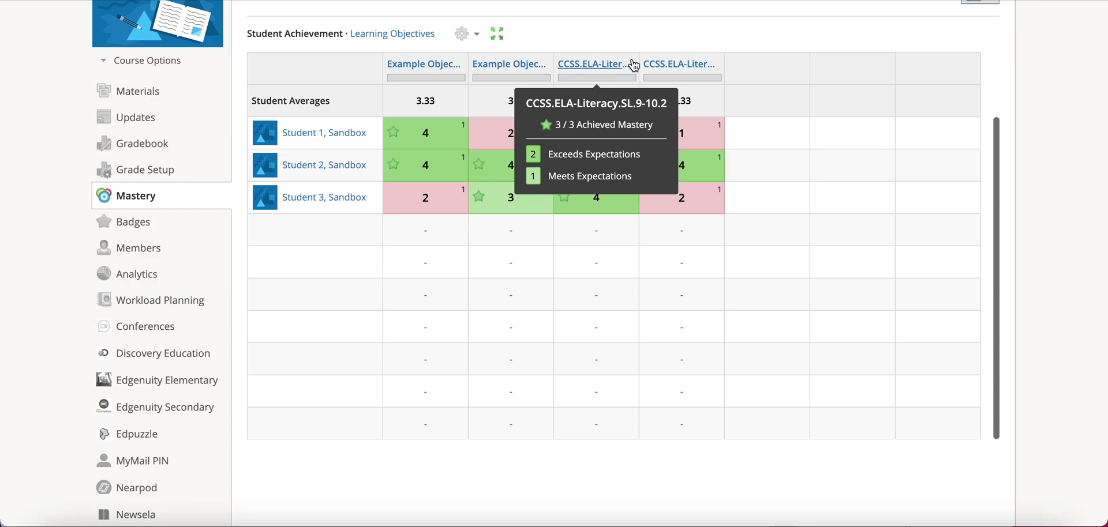
pyautogui.moveTo(686, 69)
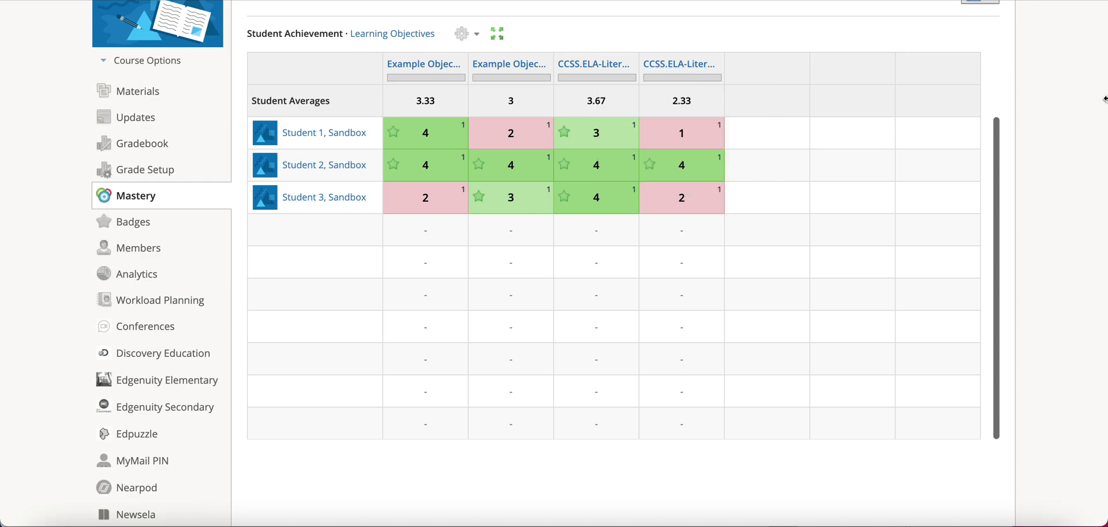
pyautogui.scroll(2, 672, 163)
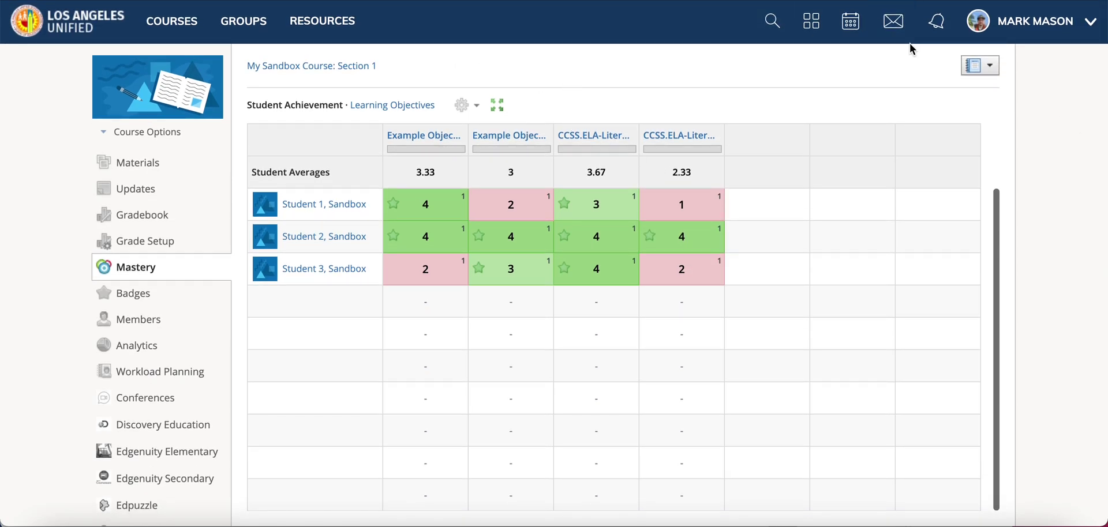
pyautogui.click(988, 67)
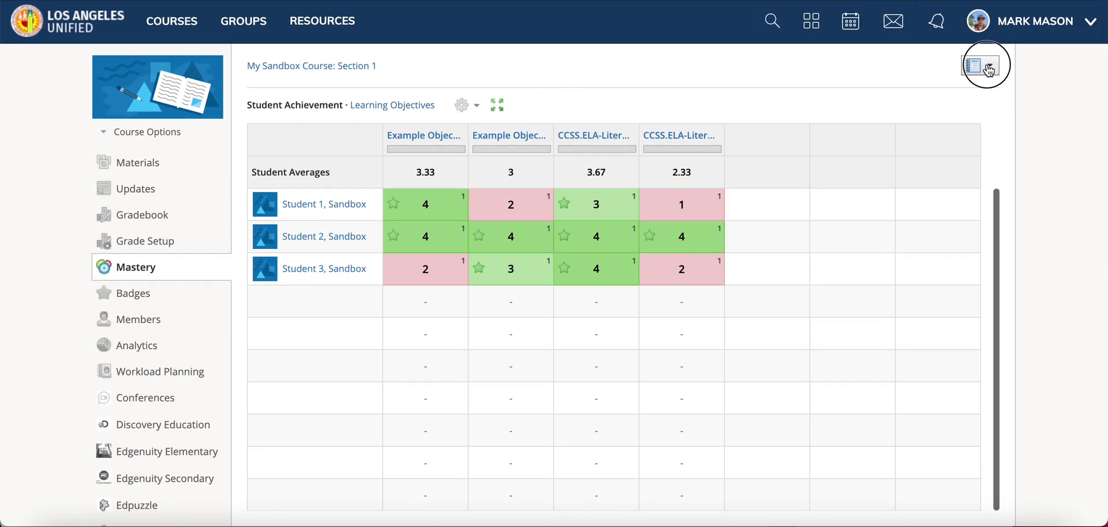
# - Close the course list and browse the Learning Objectives charts, Example Objective A through CCSS.ELA-Literacy.RST.9-10.5
pyautogui.click(1027, 124)
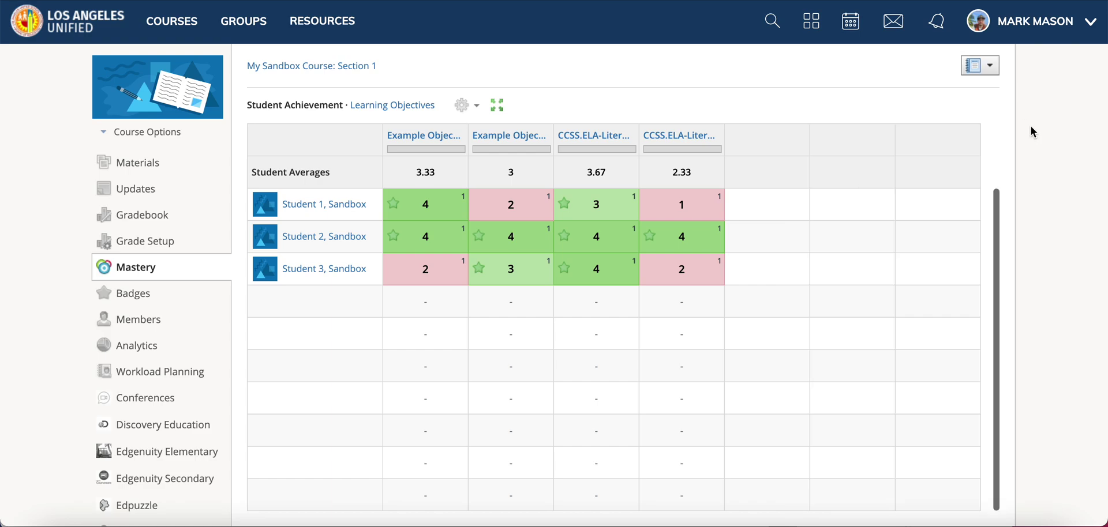
pyautogui.click(406, 107)
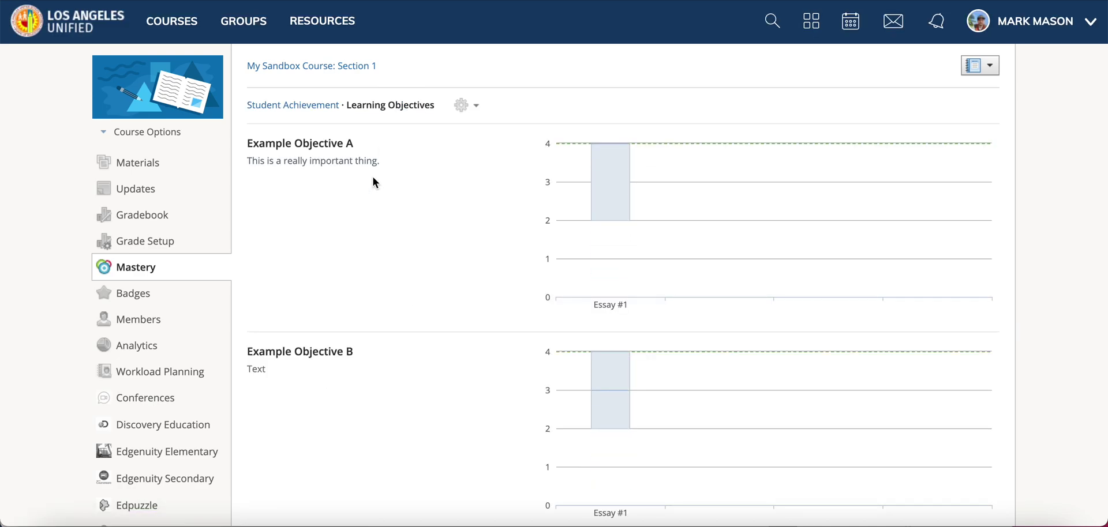
pyautogui.scroll(-4, 438, 325)
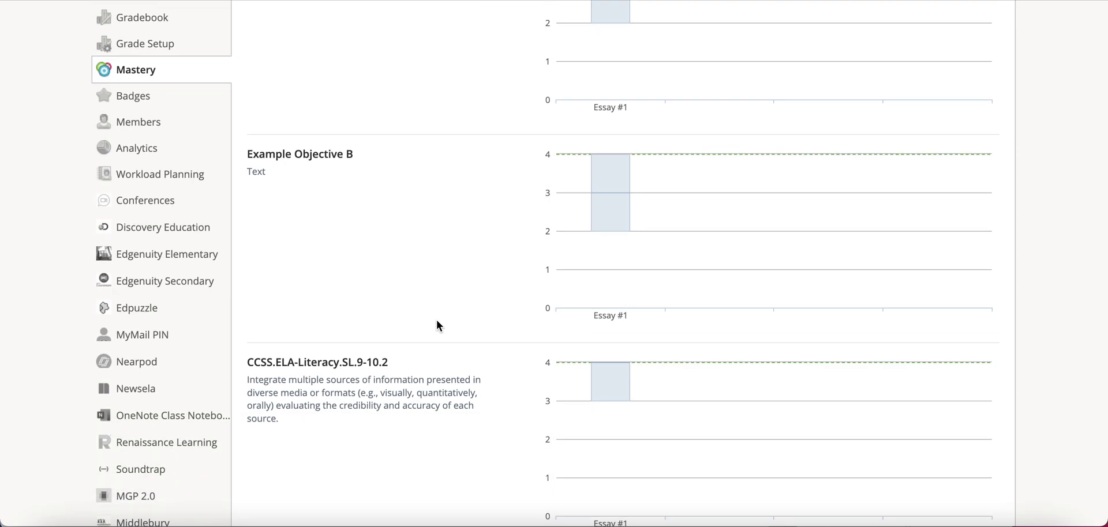
pyautogui.scroll(-2, 433, 266)
pyautogui.scroll(-2, 434, 269)
pyautogui.scroll(-3, 434, 269)
pyautogui.scroll(10, 742, 276)
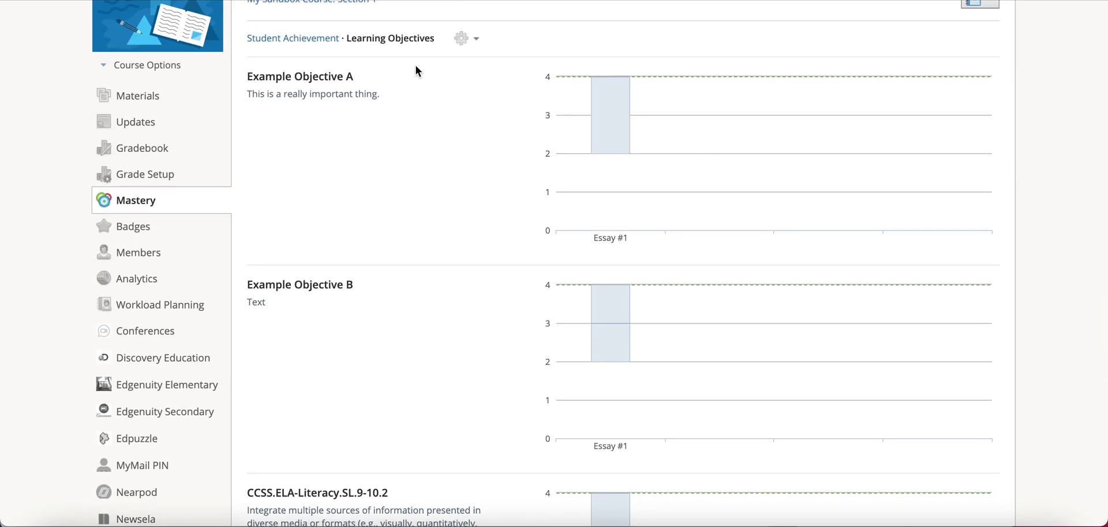
# - Go back to the Student Achievement grid and review the 2.33 student average
pyautogui.click(310, 40)
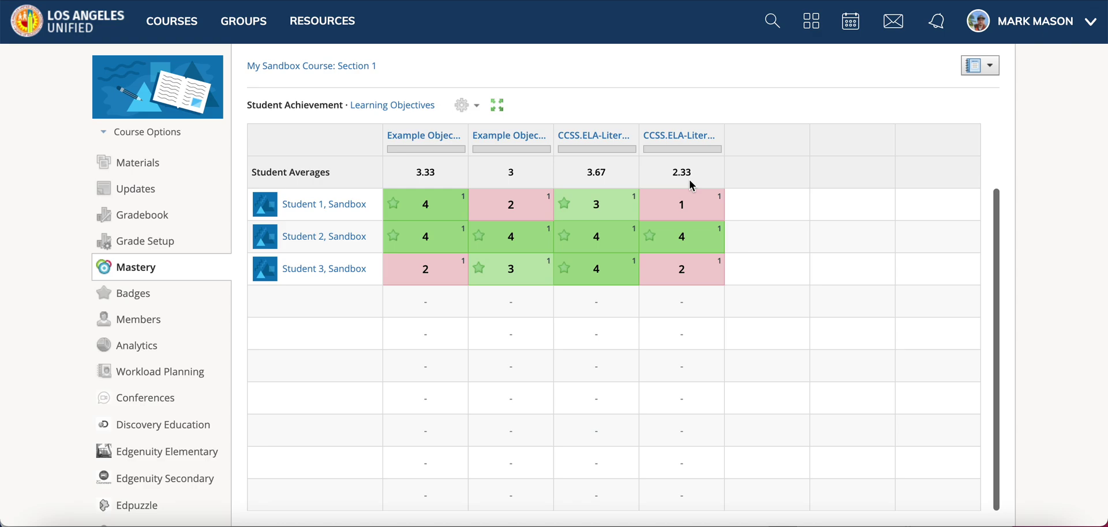
pyautogui.moveTo(691, 185); pyautogui.dragTo(662, 168)
pyautogui.click(665, 91)
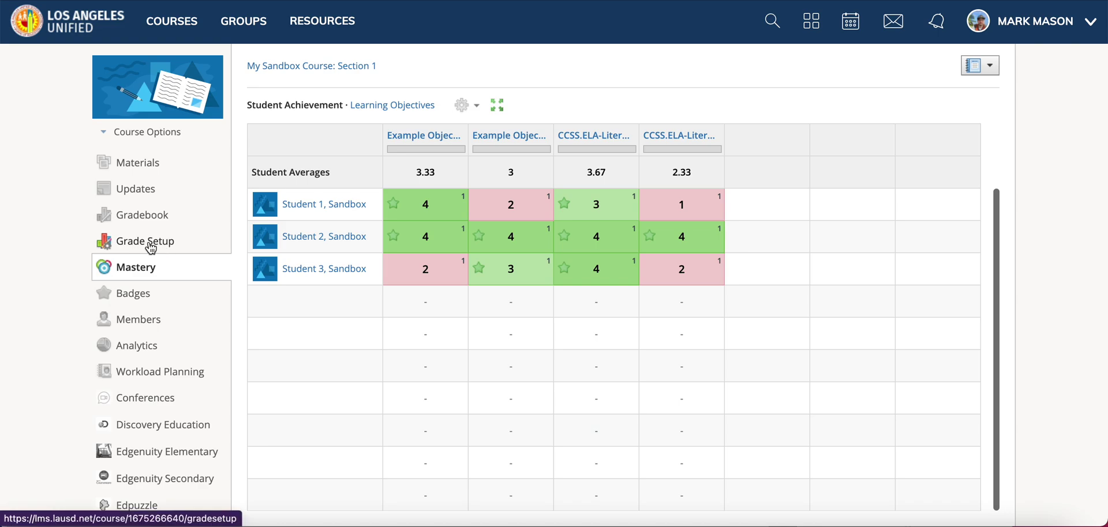
pyautogui.moveTo(439, 145)
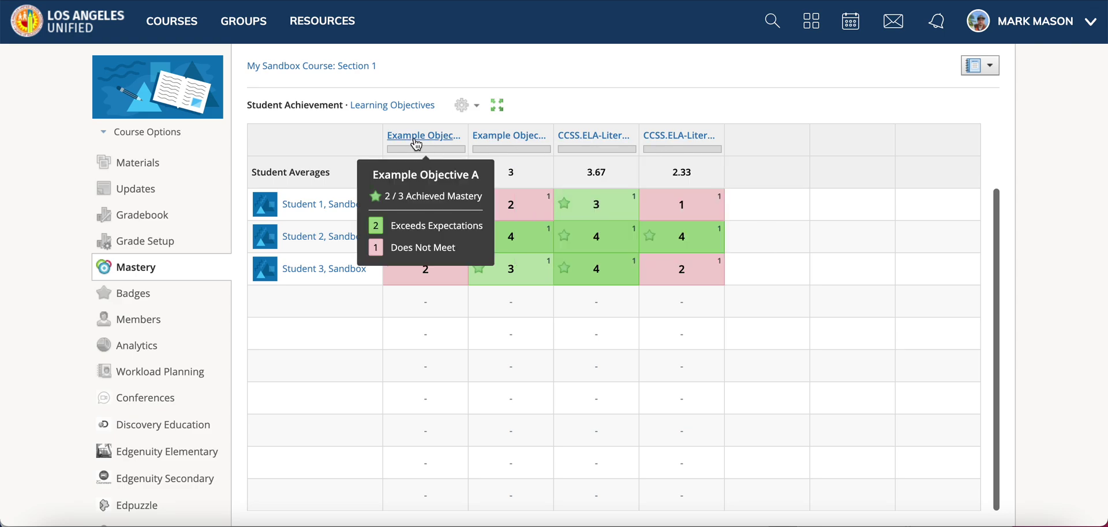
# - Open the course's Grade Setup page
pyautogui.click(137, 243)
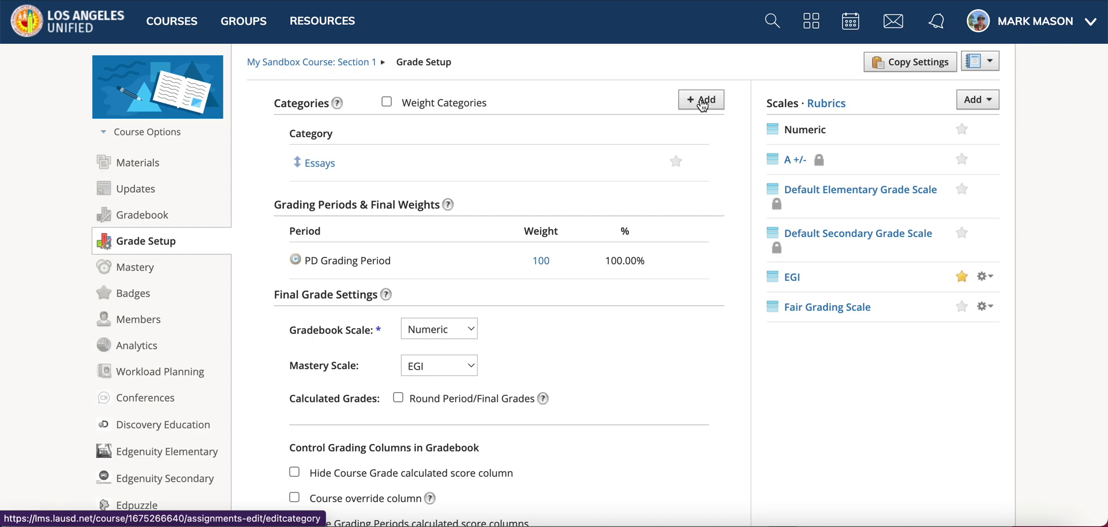
pyautogui.click(137, 270)
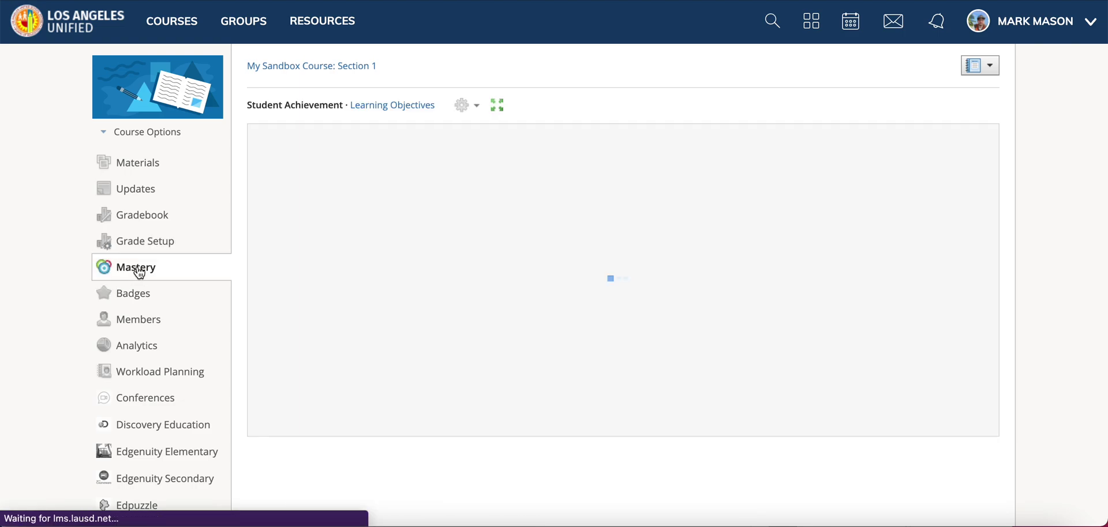
pyautogui.moveTo(427, 148)
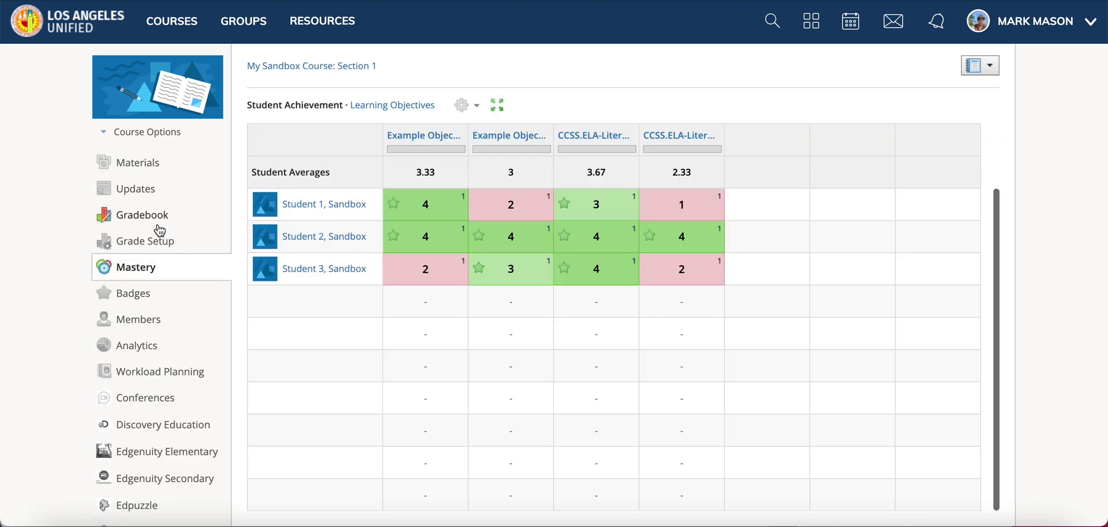
pyautogui.click(152, 248)
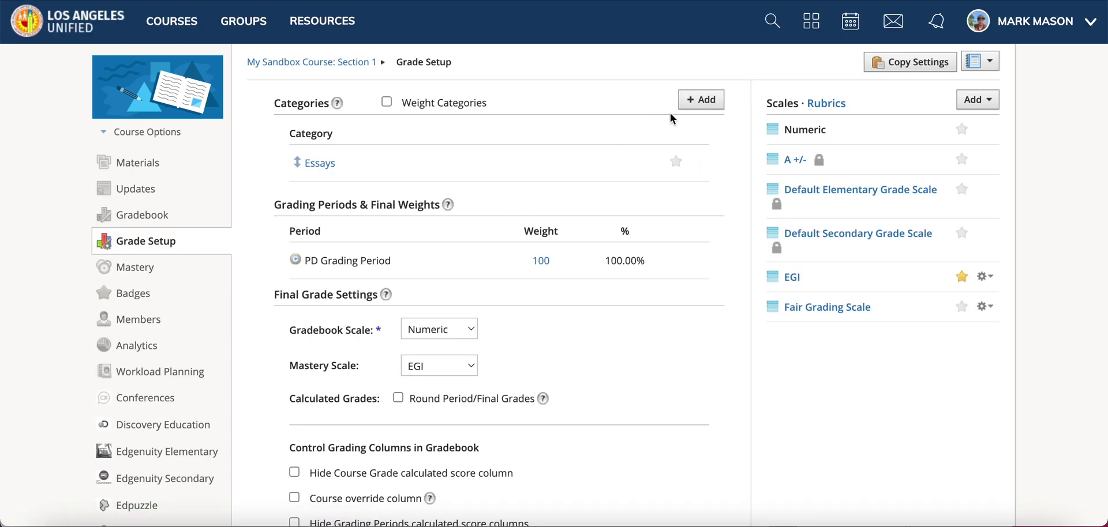
# - Add the grading categories Objective A and Objective B
pyautogui.click(701, 99)
pyautogui.write('ExaObjective A')
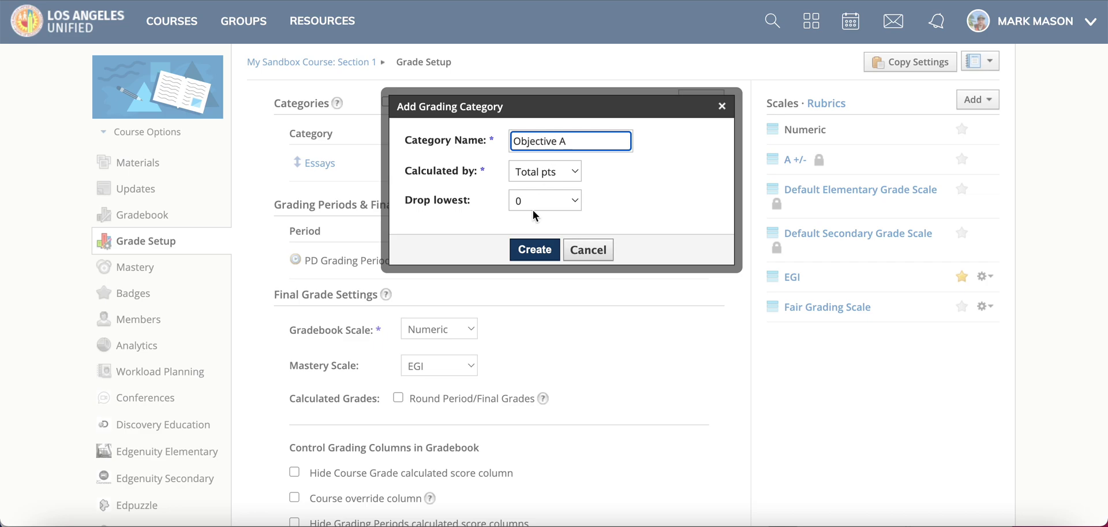
pyautogui.click(534, 249)
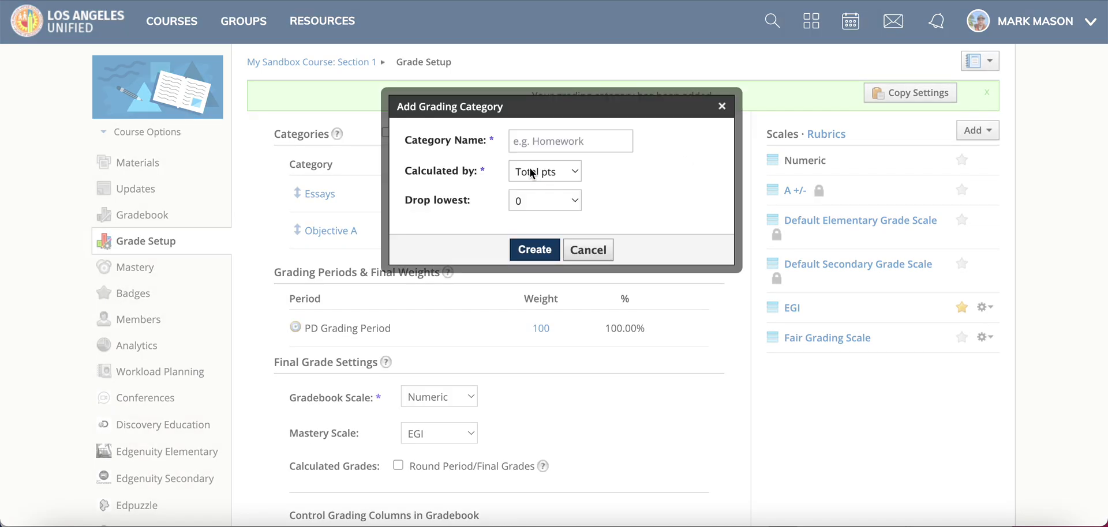
pyautogui.click(576, 141)
pyautogui.write('Objectiv')
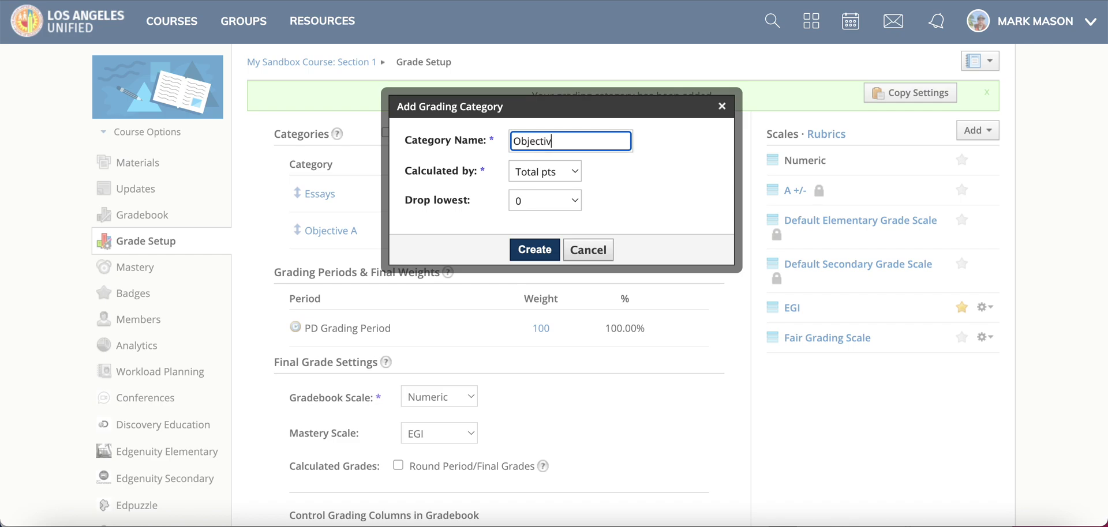
pyautogui.write('e B')
pyautogui.click(535, 249)
pyautogui.moveTo(701, 228)
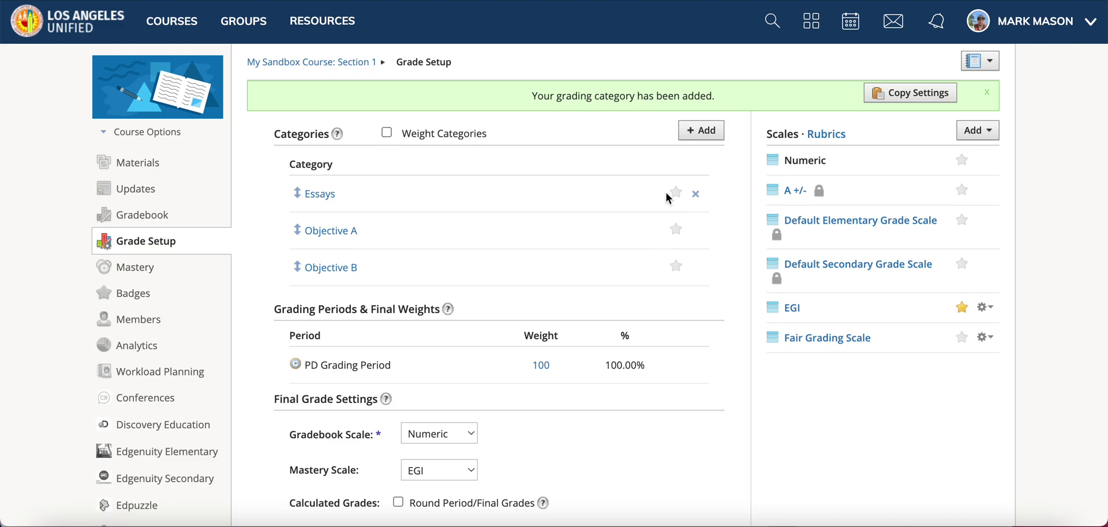
# - Turn on weighted categories and set Essays to 0%, leaving Objectives A and B at 50% each
pyautogui.click(387, 133)
pyautogui.click(541, 194)
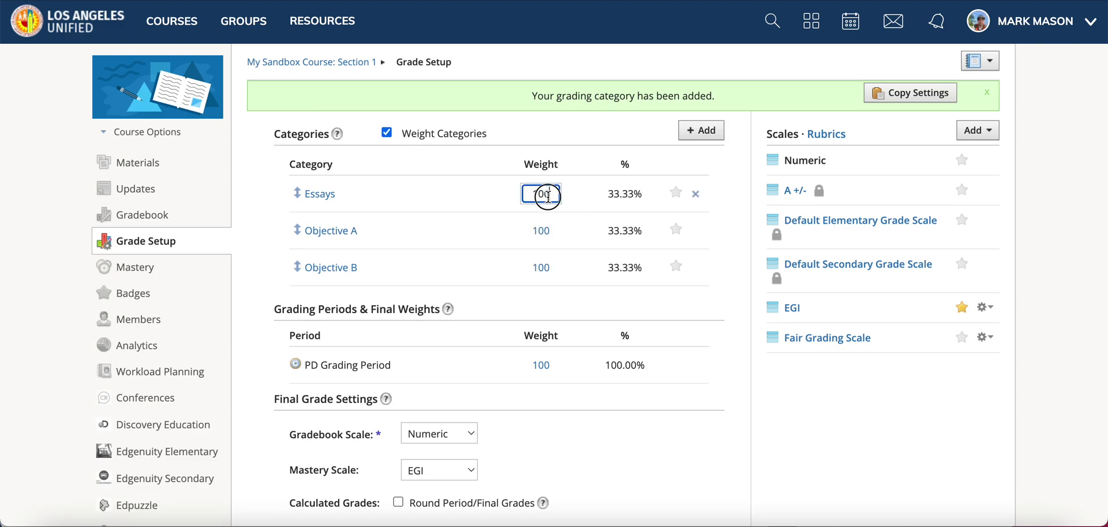
pyautogui.moveTo(526, 194); pyautogui.dragTo(547, 192)
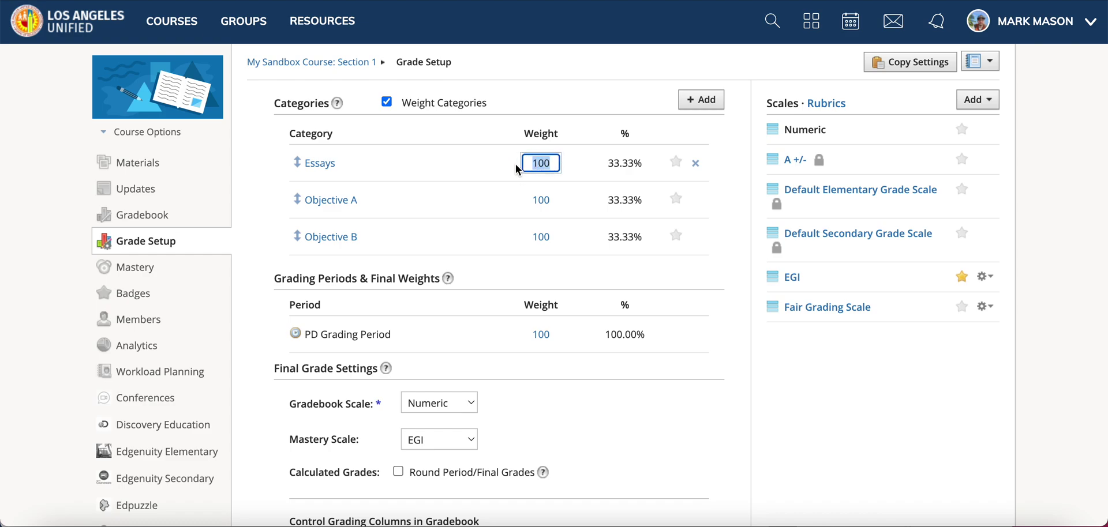
pyautogui.write('0')
pyautogui.click(559, 101)
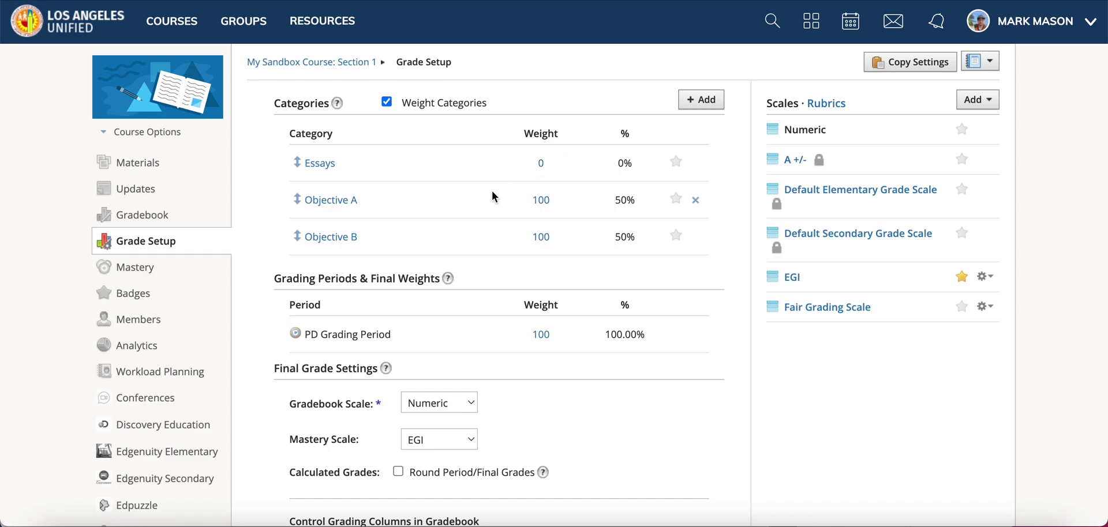
pyautogui.click(713, 100)
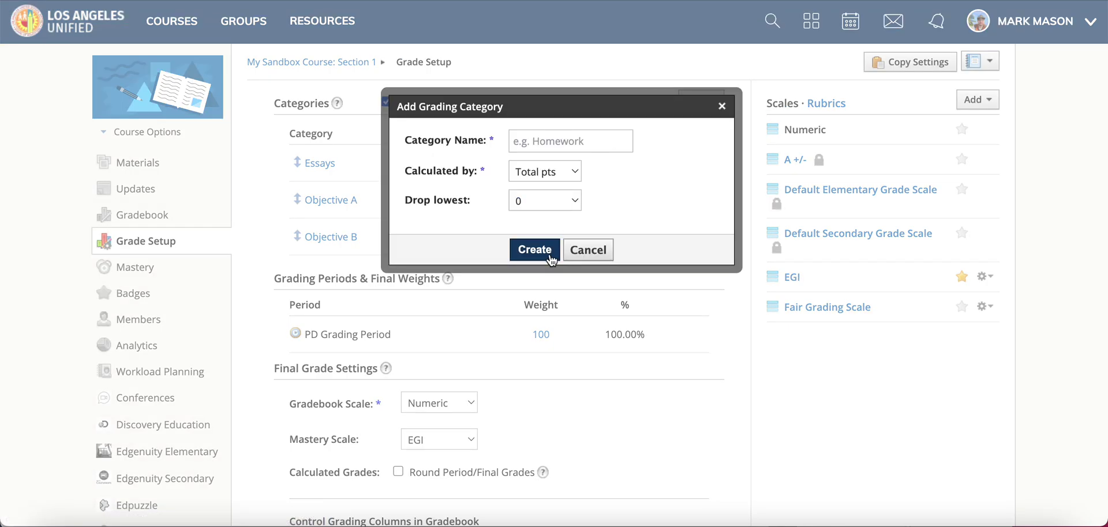
# - Add the grading categories ELA Standard A and ELA Standard B
pyautogui.click(571, 144)
pyautogui.write('Obje')
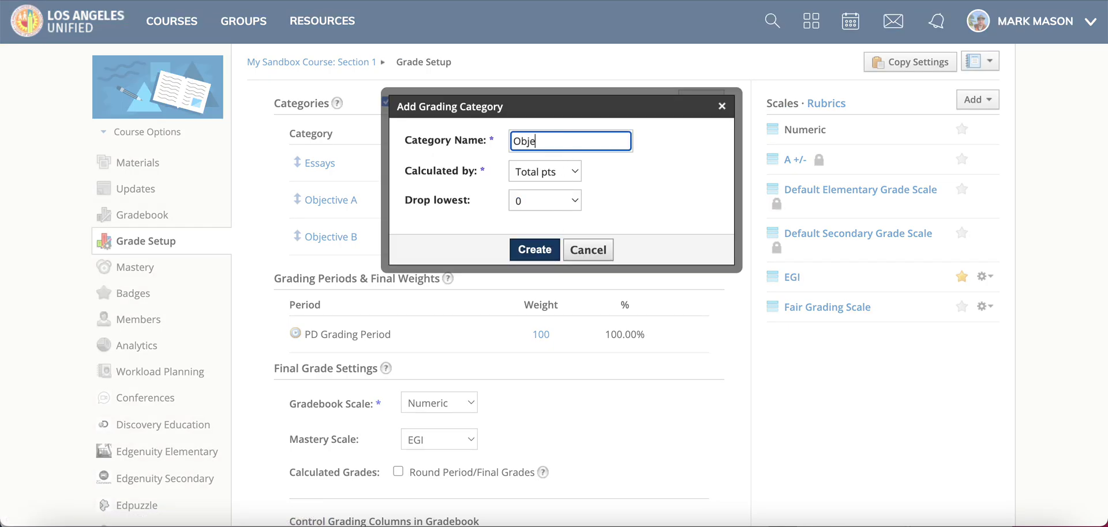
pyautogui.press('BackSpace')
pyautogui.write('ELA Standard A')
pyautogui.click(534, 249)
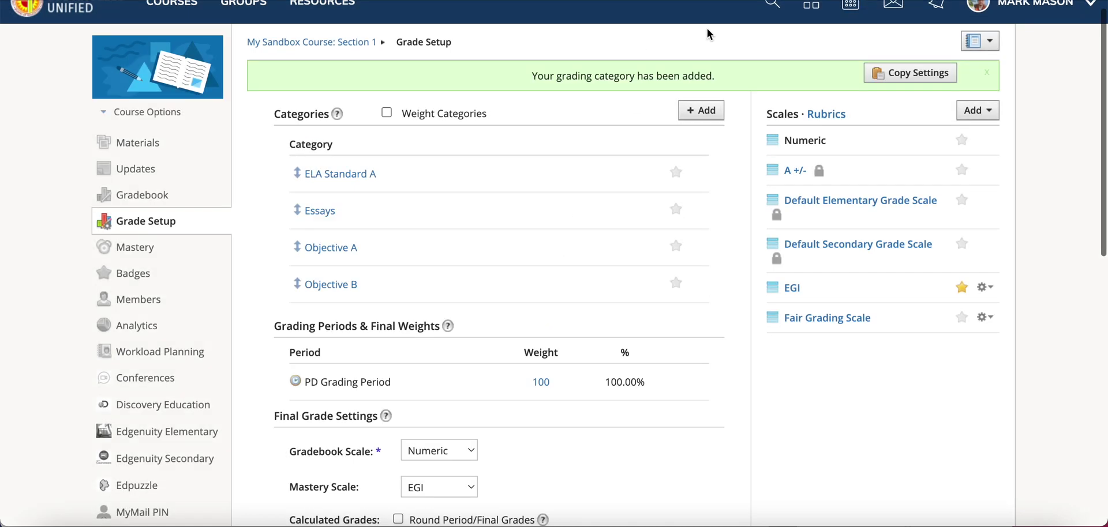
pyautogui.click(701, 110)
pyautogui.click(603, 140)
pyautogui.write('ELA Standard A')
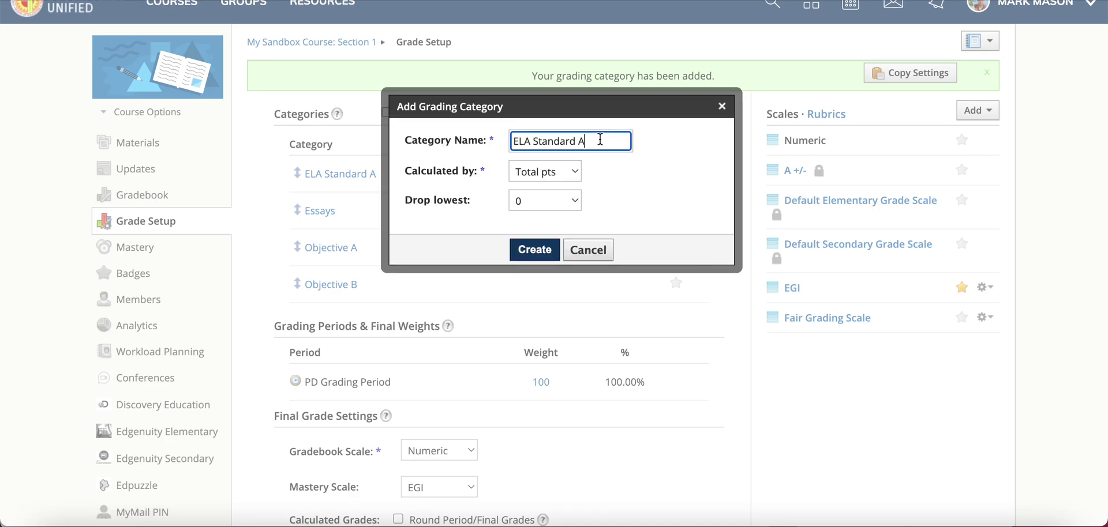
pyautogui.click(534, 249)
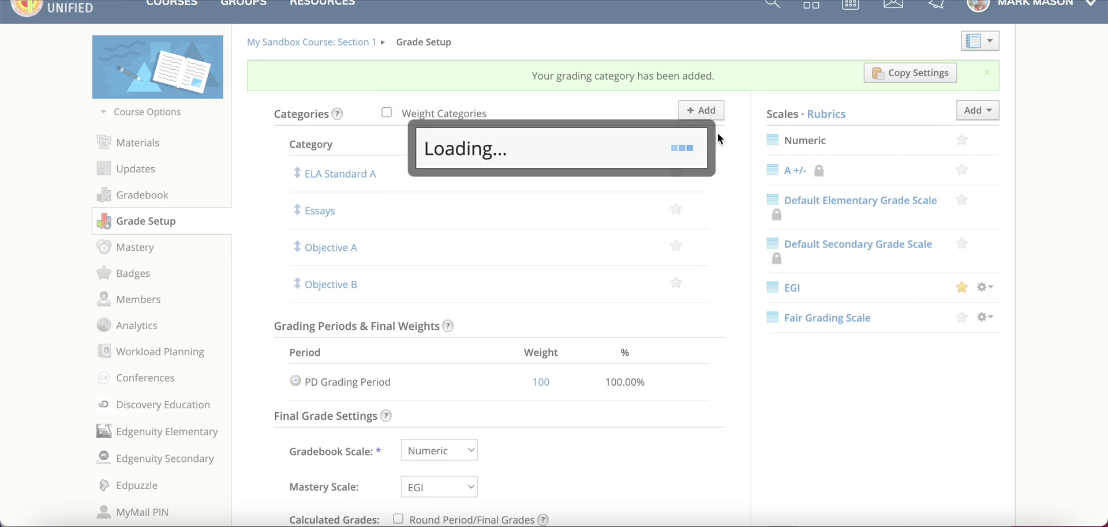
pyautogui.click(705, 112)
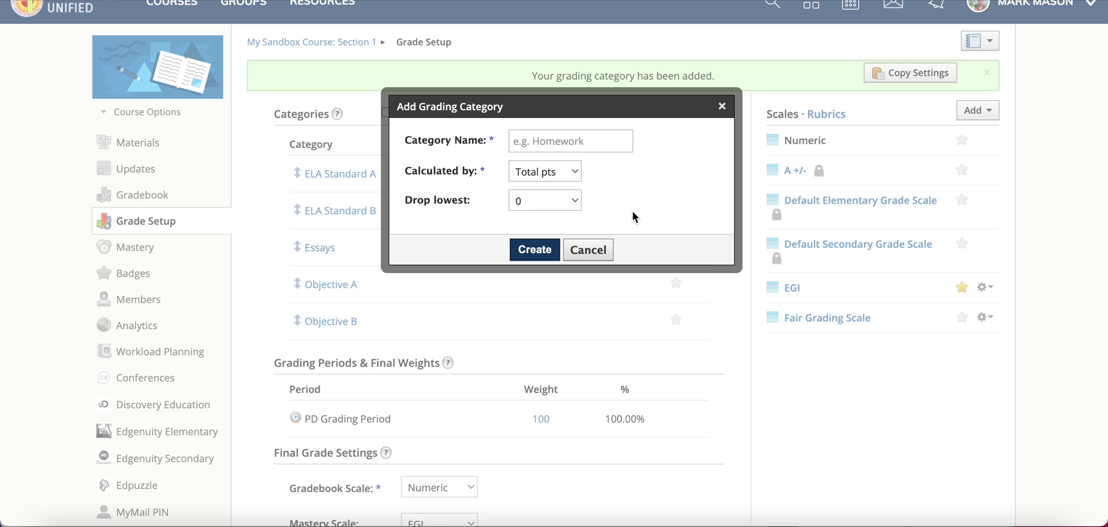
pyautogui.click(602, 251)
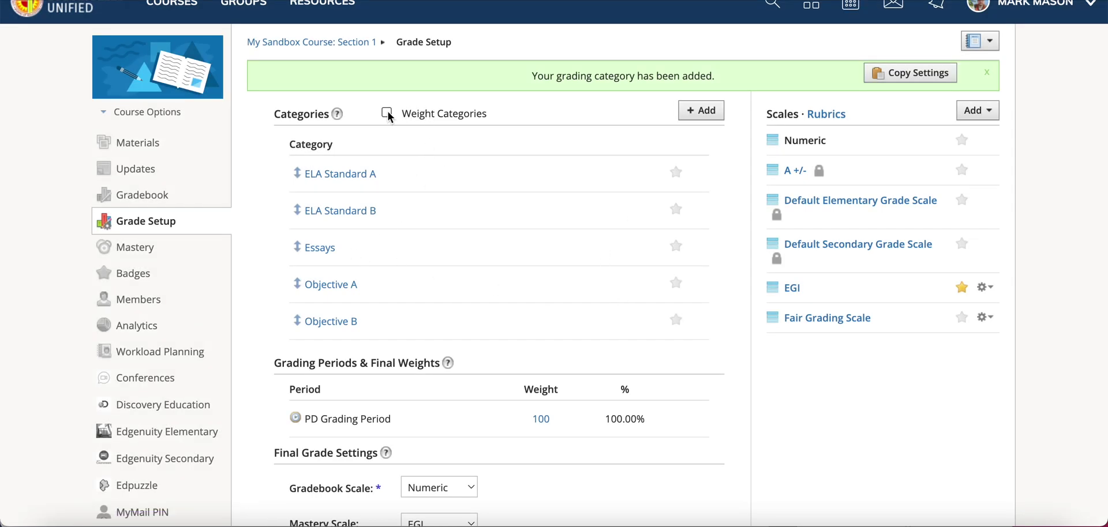
# - Weight categories with Essays at 0% and the other four at 25%, then save the grade setup
pyautogui.click(386, 113)
pyautogui.click(541, 247)
pyautogui.click(386, 113)
pyautogui.click(386, 113)
pyautogui.click(541, 248)
pyautogui.write('0')
pyautogui.click(596, 82)
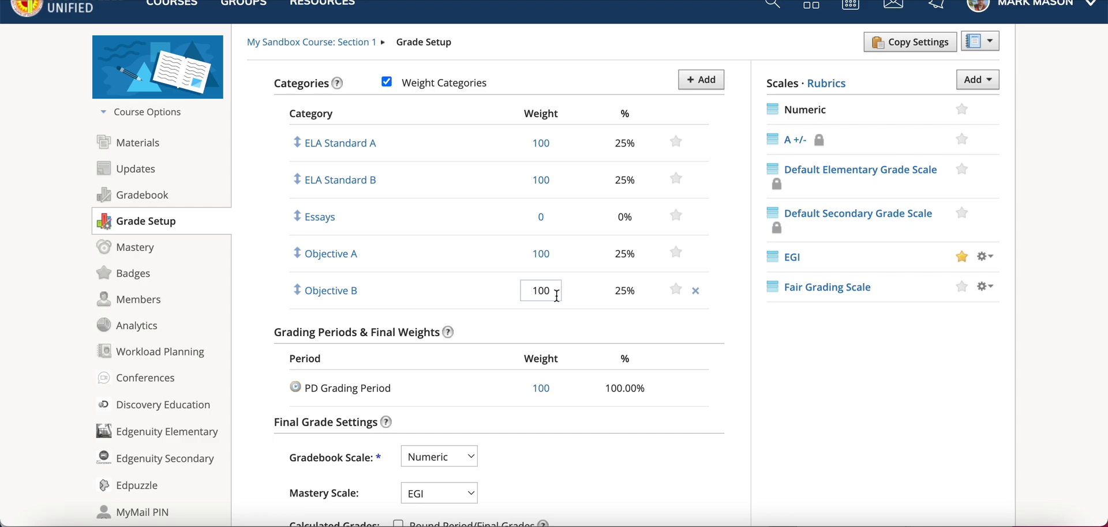
pyautogui.scroll(-1, 559, 332)
pyautogui.scroll(-10, 562, 332)
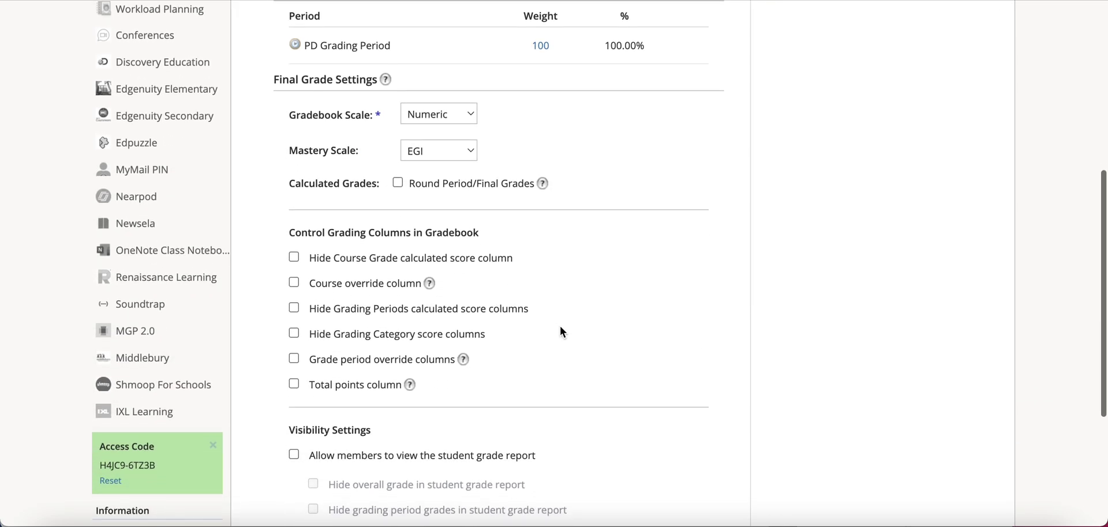
pyautogui.click(498, 393)
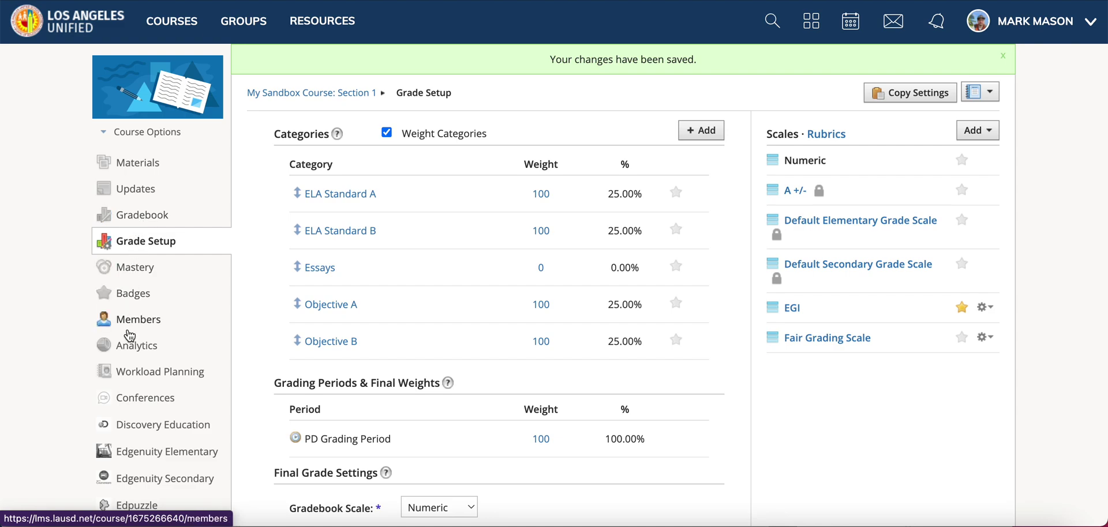
# - Add a gradebook assignment named 'ELA Standard A' in the ELA Standard A grading category
pyautogui.click(144, 216)
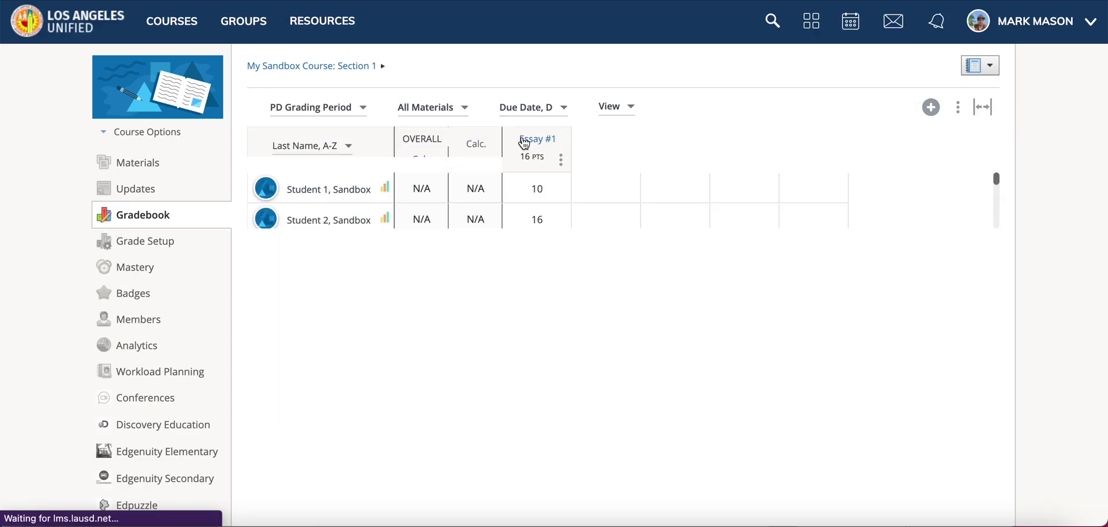
pyautogui.click(930, 107)
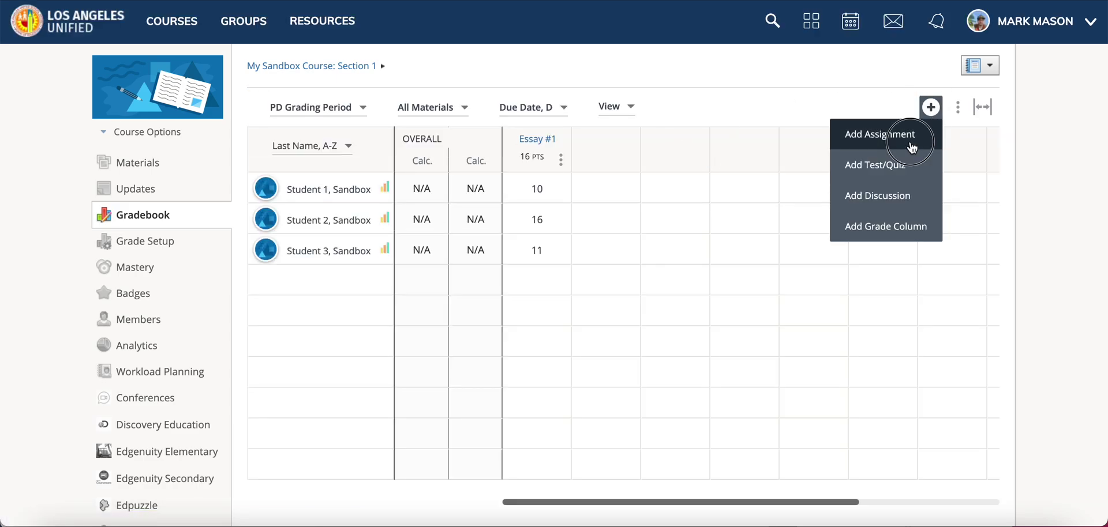
pyautogui.click(911, 134)
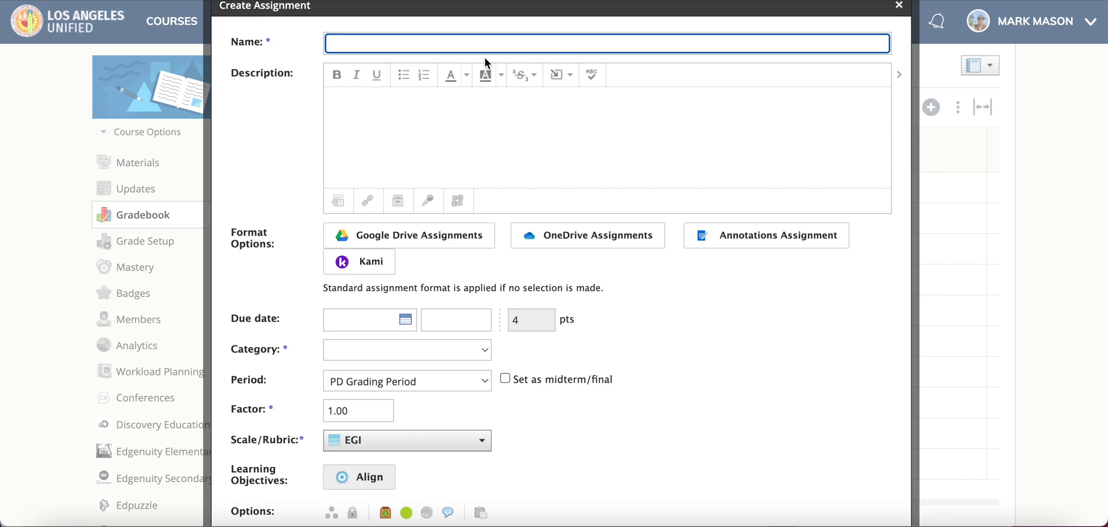
pyautogui.write('ELA Standard A')
pyautogui.click(398, 349)
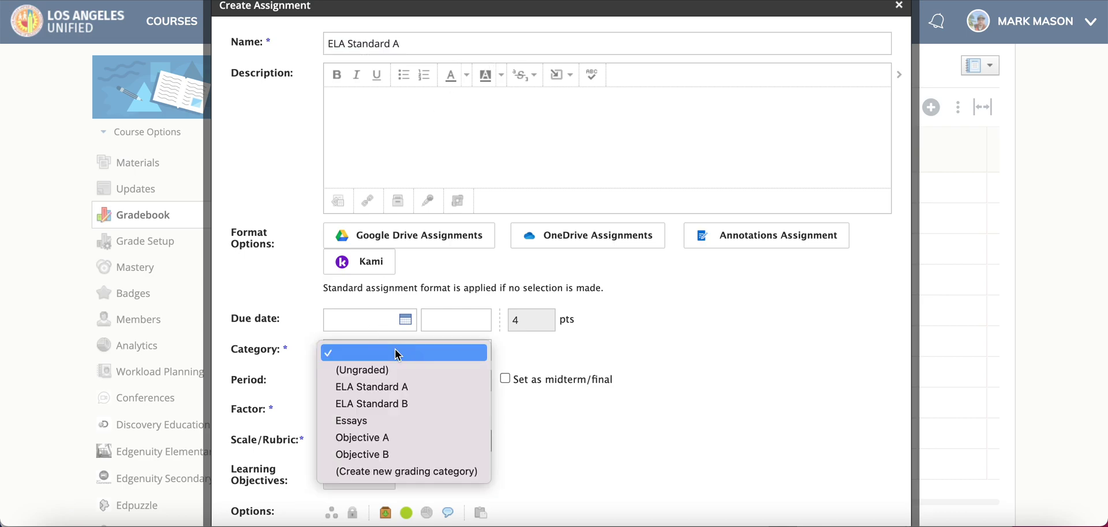
pyautogui.click(413, 387)
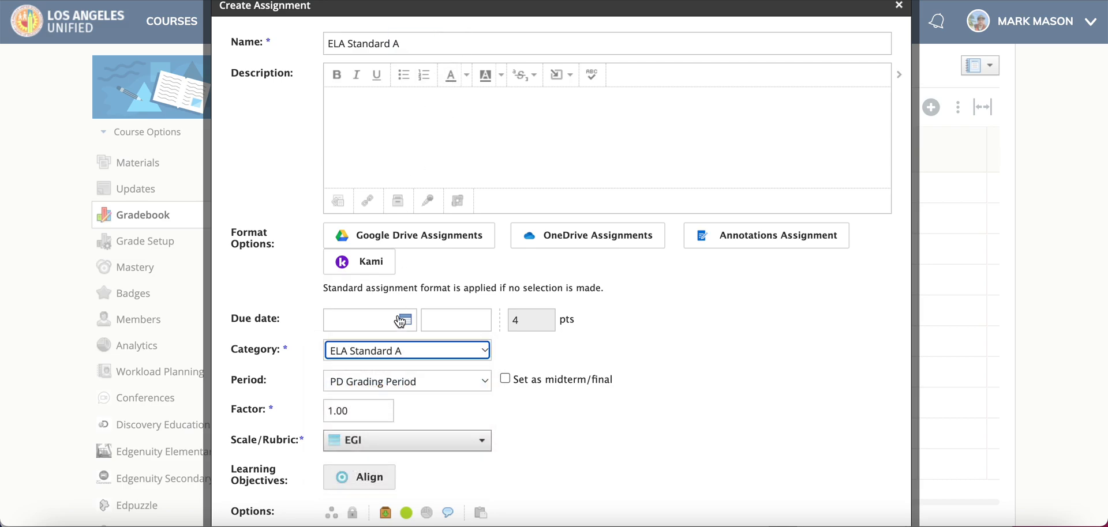
pyautogui.scroll(-5, 508, 404)
pyautogui.click(535, 414)
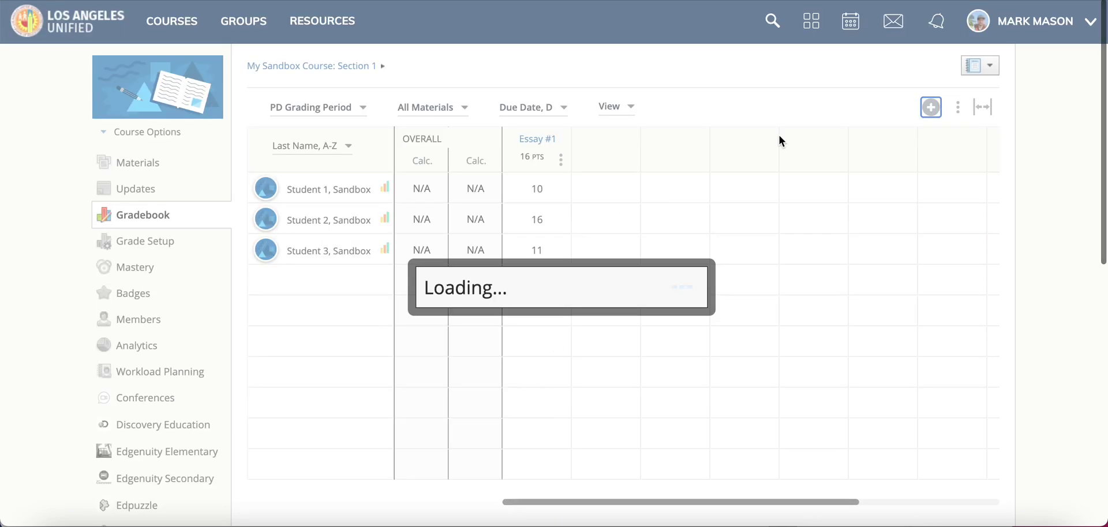
pyautogui.click(554, 217)
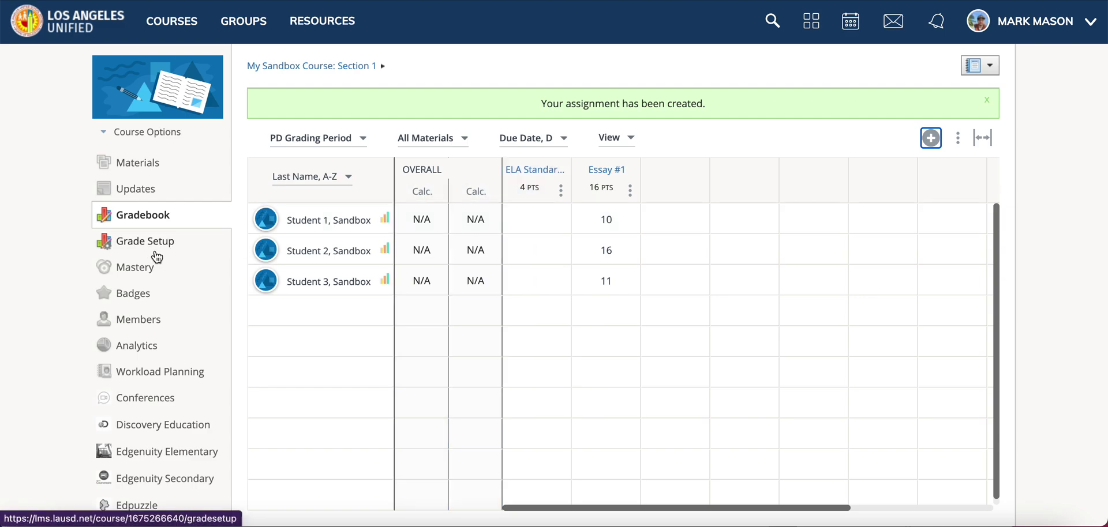
pyautogui.click(141, 268)
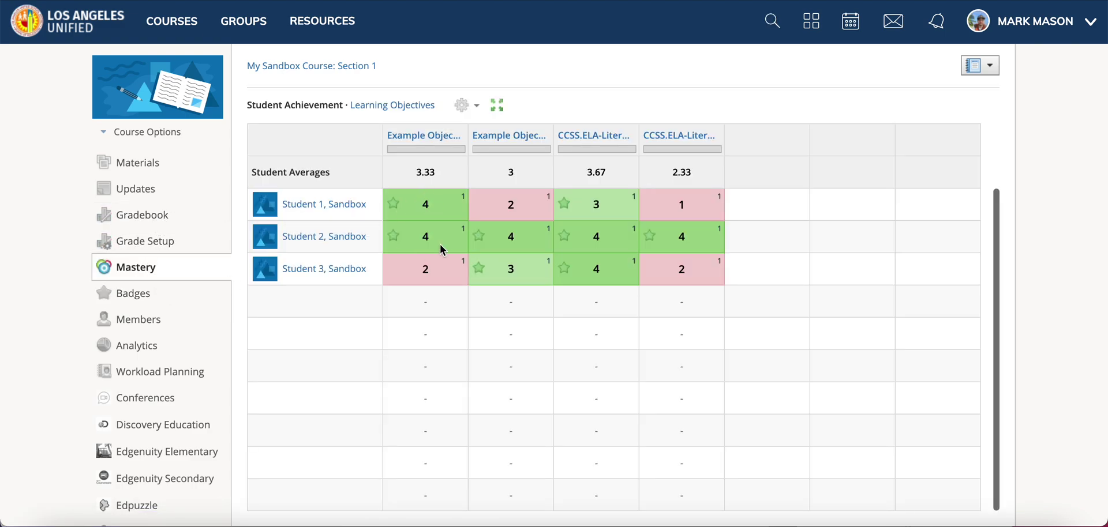
# - In the gradebook, score ELA Standard A as 4 Exemplary, 4 Exemplary and 2 Developing for Students 1–3
pyautogui.click(130, 216)
pyautogui.click(539, 190)
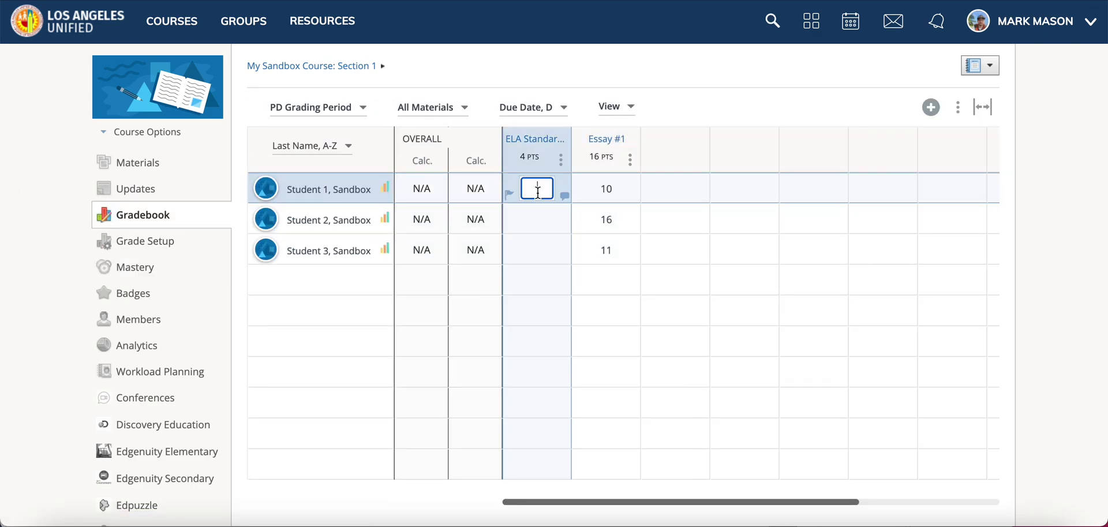
pyautogui.click(539, 223)
pyautogui.click(539, 223)
pyautogui.click(564, 333)
pyautogui.click(539, 186)
pyautogui.click(586, 309)
pyautogui.click(555, 252)
pyautogui.click(568, 307)
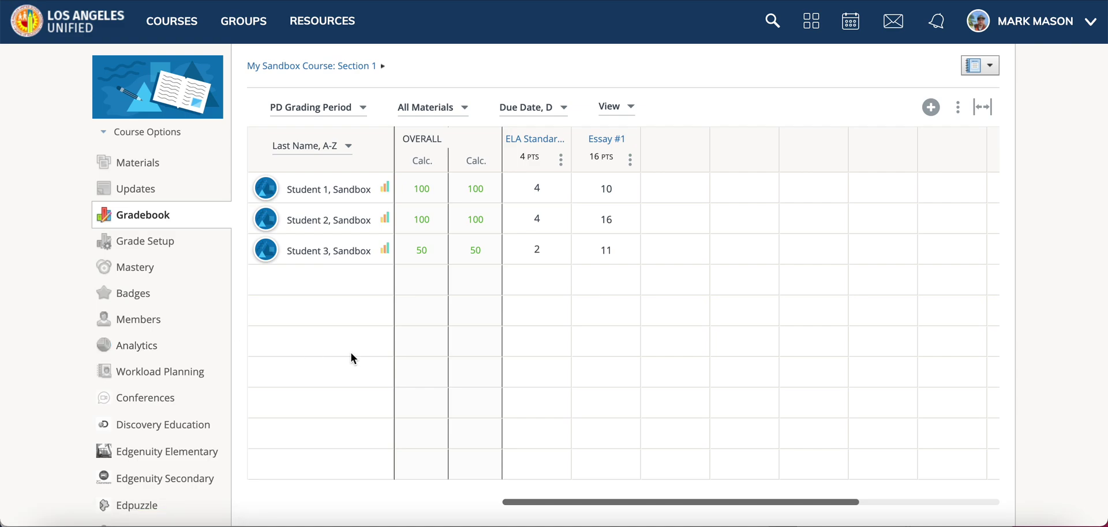
# - Return to the Mastery page showing objective averages 3.33, 3, 3.67 and 2.33
pyautogui.click(138, 276)
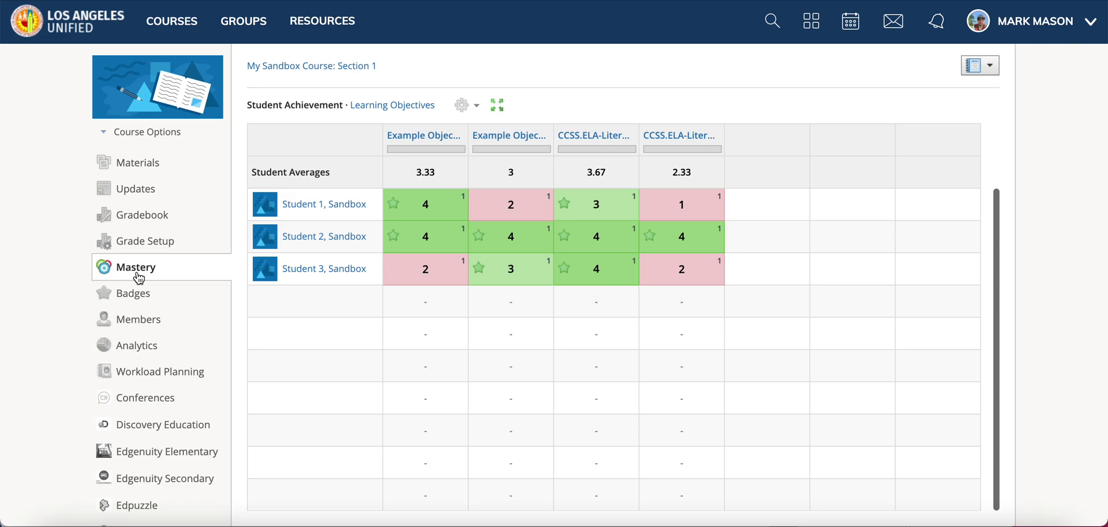